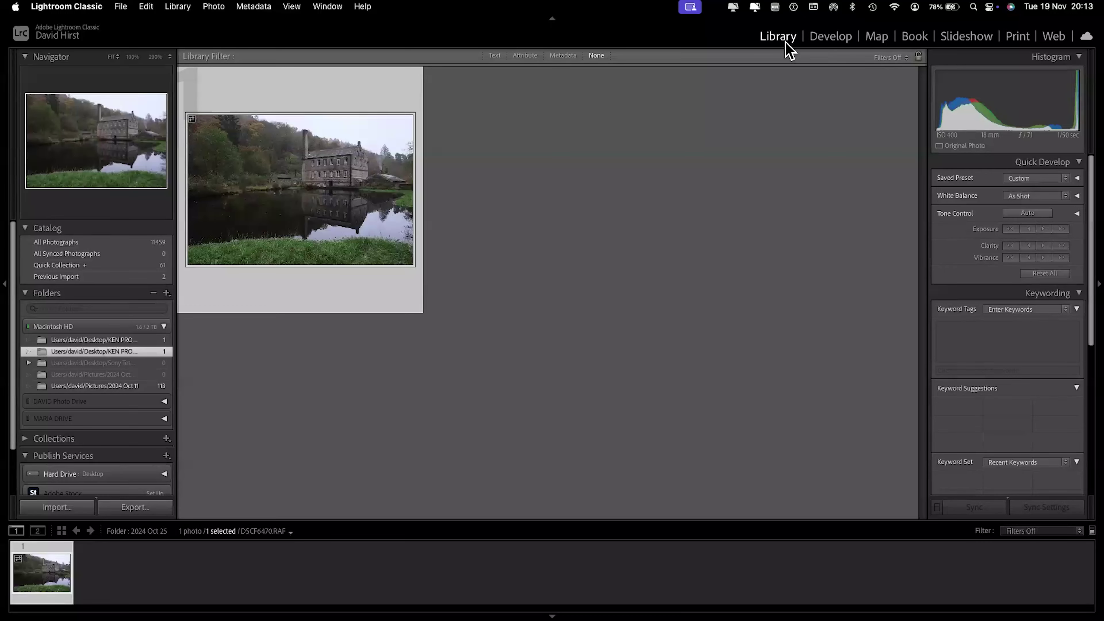
- Apply automatic tone adjustments to the mill photo in Develop and set Whites to +22 with the clipping preview
left_click(830, 37)
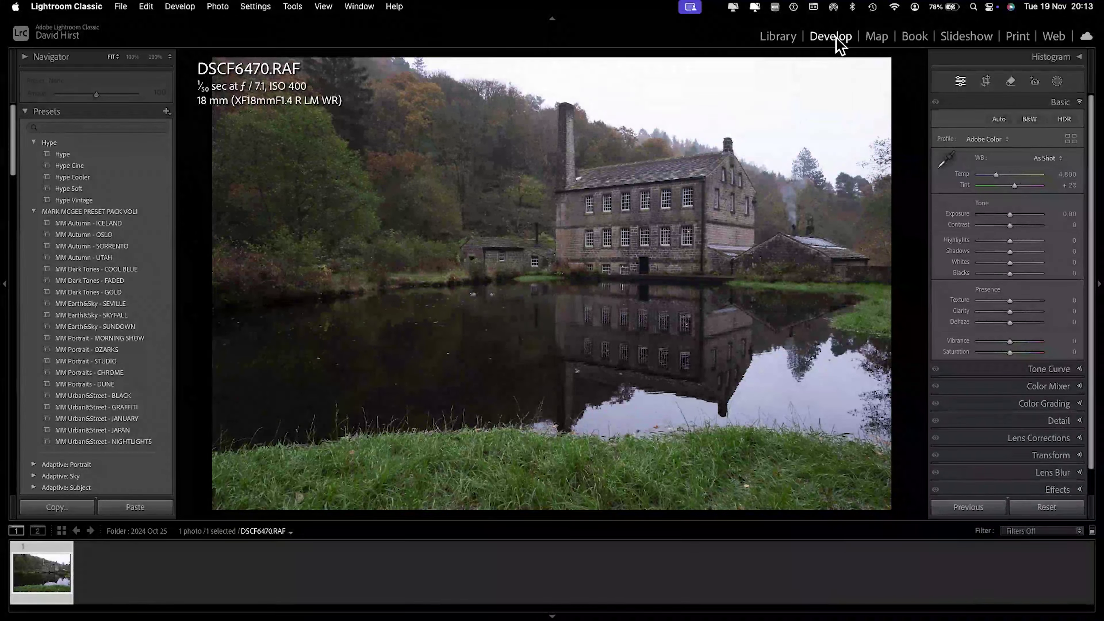
left_click(1000, 121)
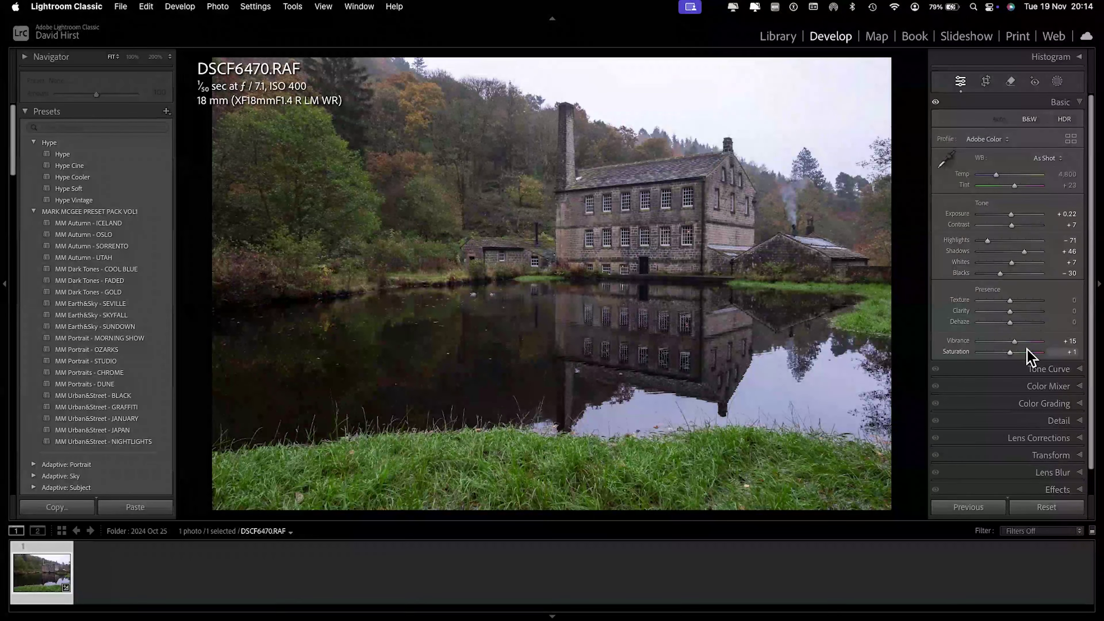
left_click(1011, 262, "alt")
left_click_drag(1011, 263, 1023, 263)
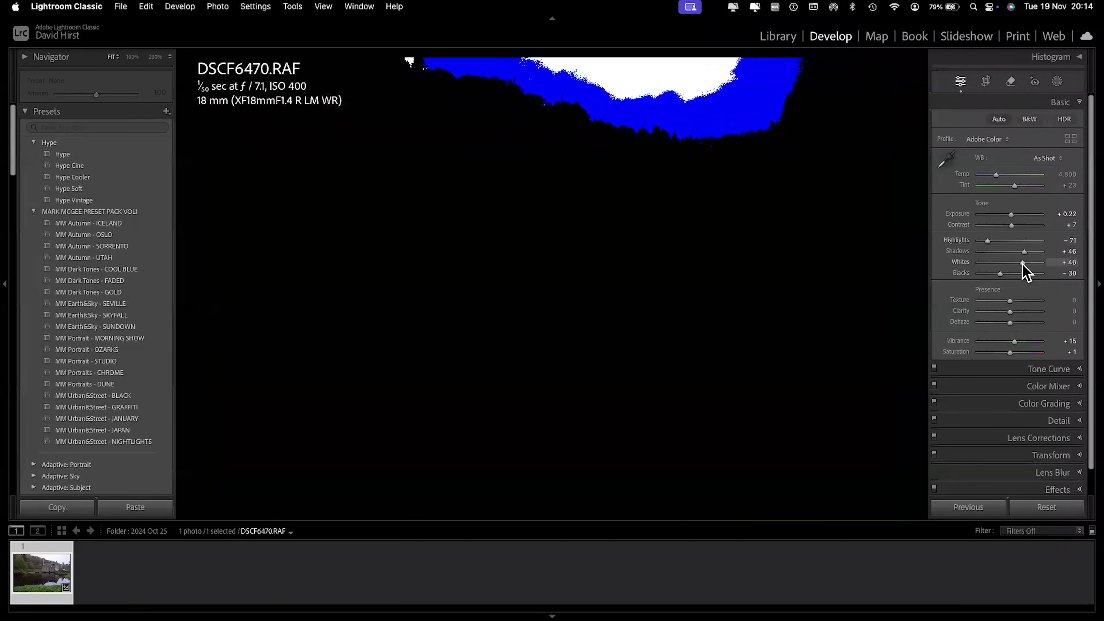
left_click_drag(1023, 264, 1017, 264)
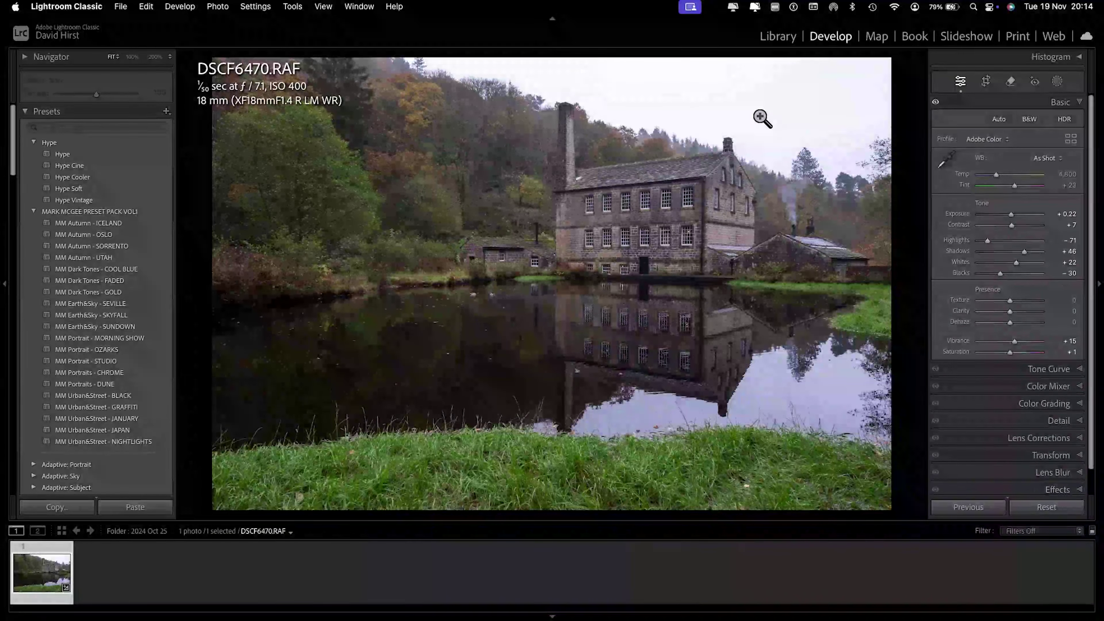
key("alt")
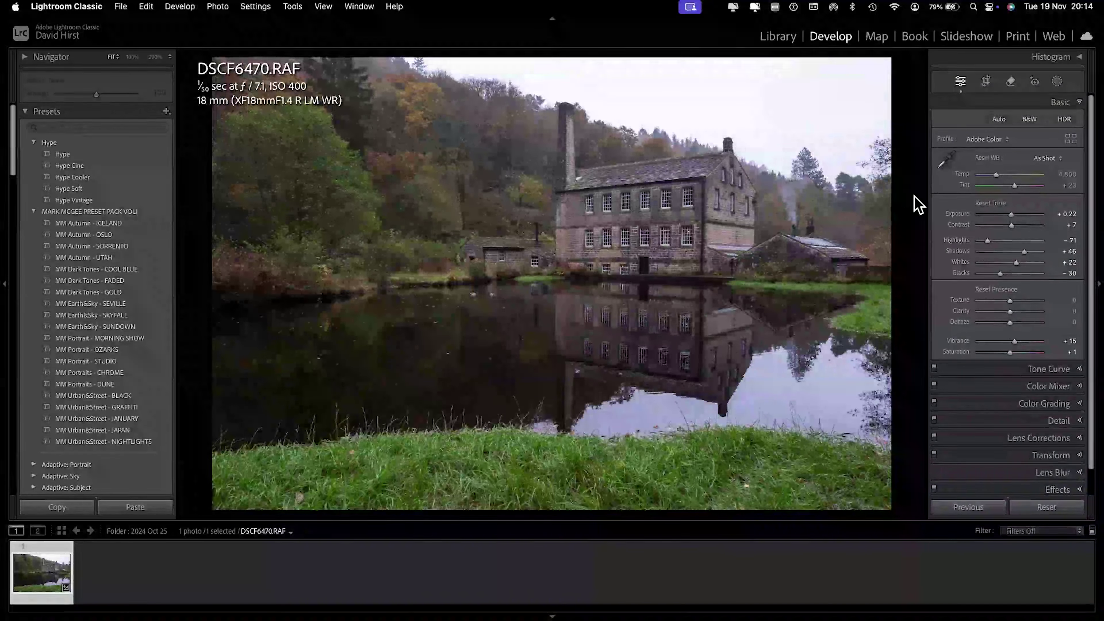
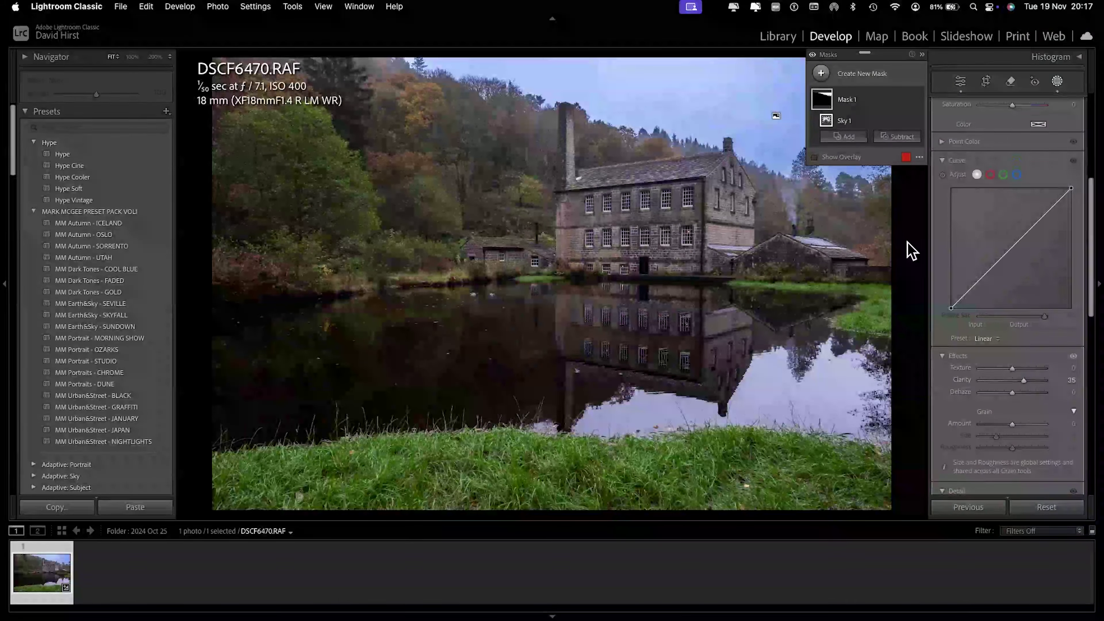
- In the Color Mixer, set the luminance of orange to +36 and of yellow to +46
left_click(960, 81)
left_click(1048, 136)
left_click(988, 185)
mouse_move(1008, 227)
left_mouse_down()
mouse_move(1033, 234)
mouse_move(1023, 228)
left_mouse_up()
left_click(1030, 185)
left_click_drag(1007, 239, 1027, 238)
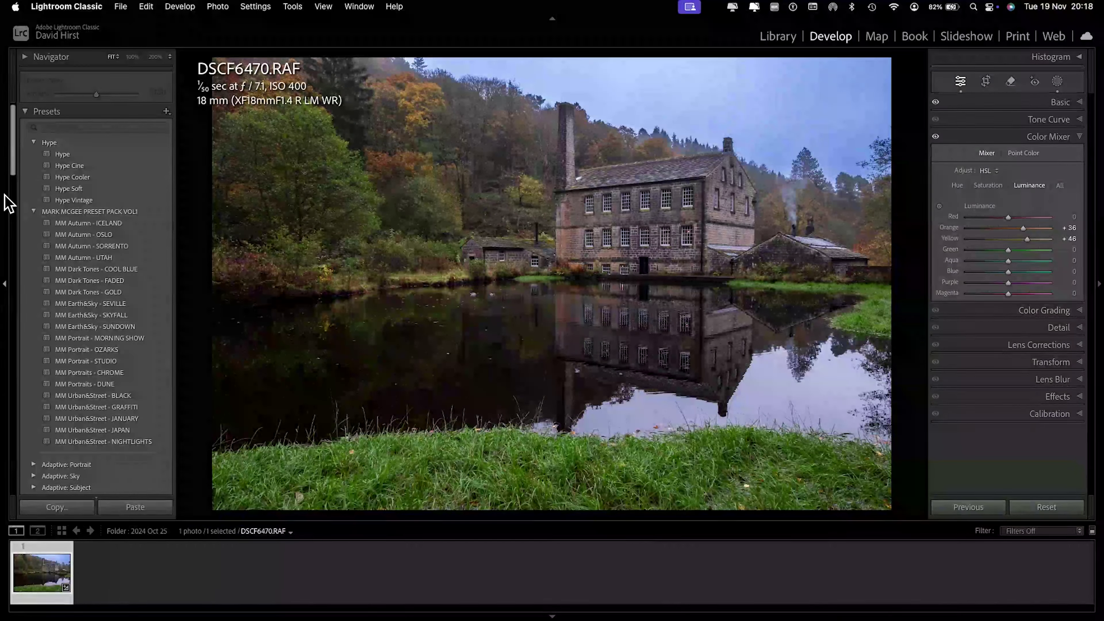
- Add a radial gradient mask over the autumn trees beside the mill with a feather of 41
left_click(1057, 81)
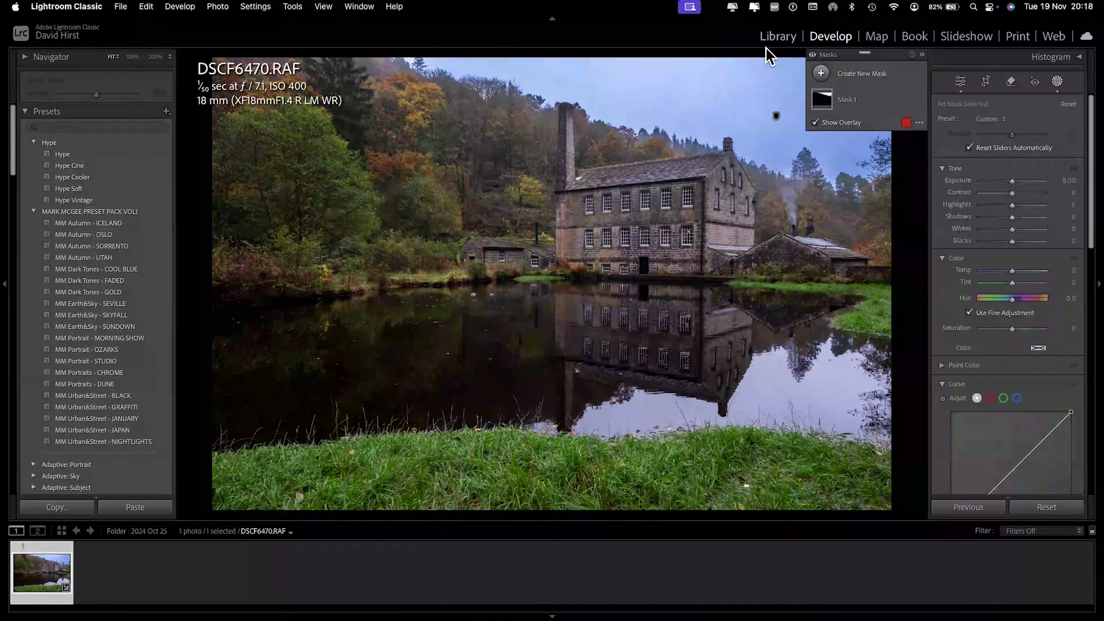
left_click(821, 74)
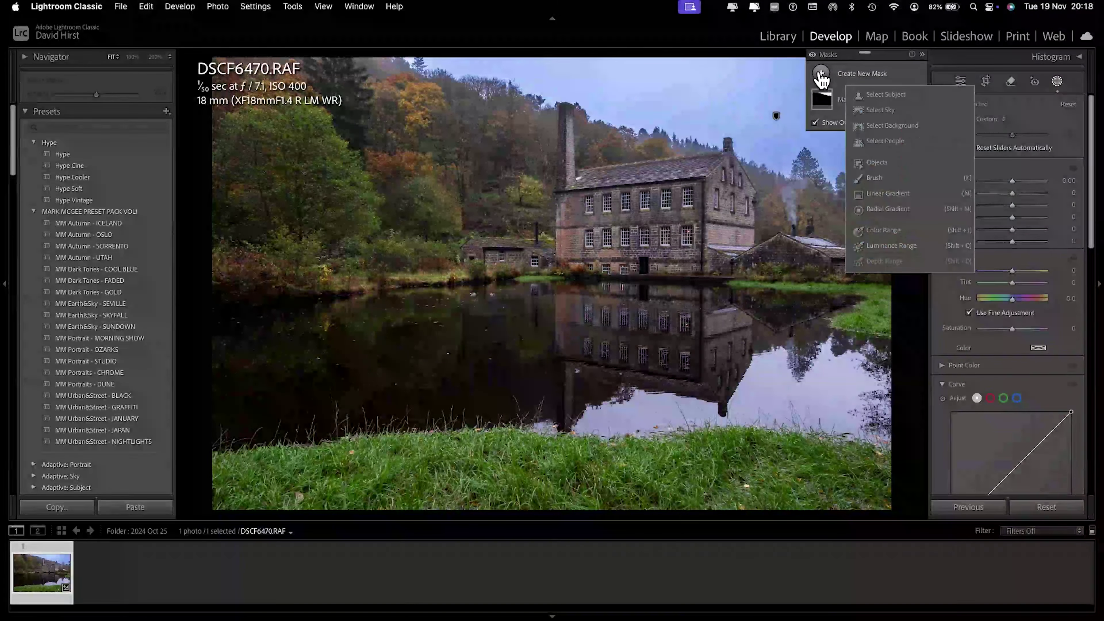
left_click(887, 209)
left_click_drag(376, 172, 575, 278)
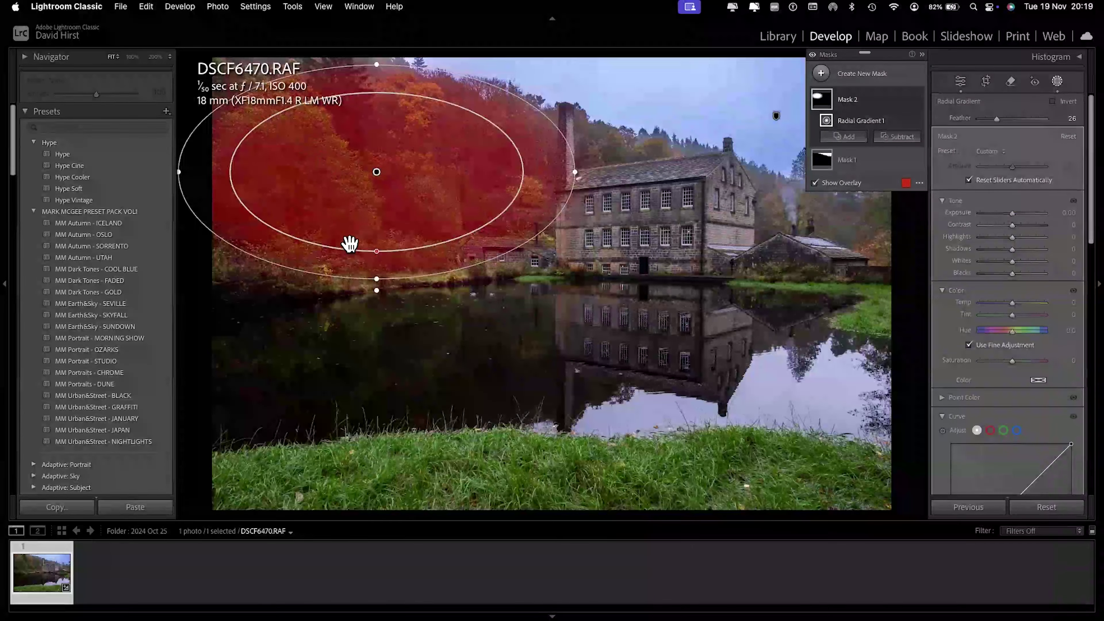
mouse_move(379, 251)
left_mouse_down()
mouse_move(382, 196)
mouse_move(376, 235)
left_mouse_up()
- Warm the tree mask by setting its Temp to 26 and its Exposure to 0.02
left_click_drag(1011, 219, 1012, 238)
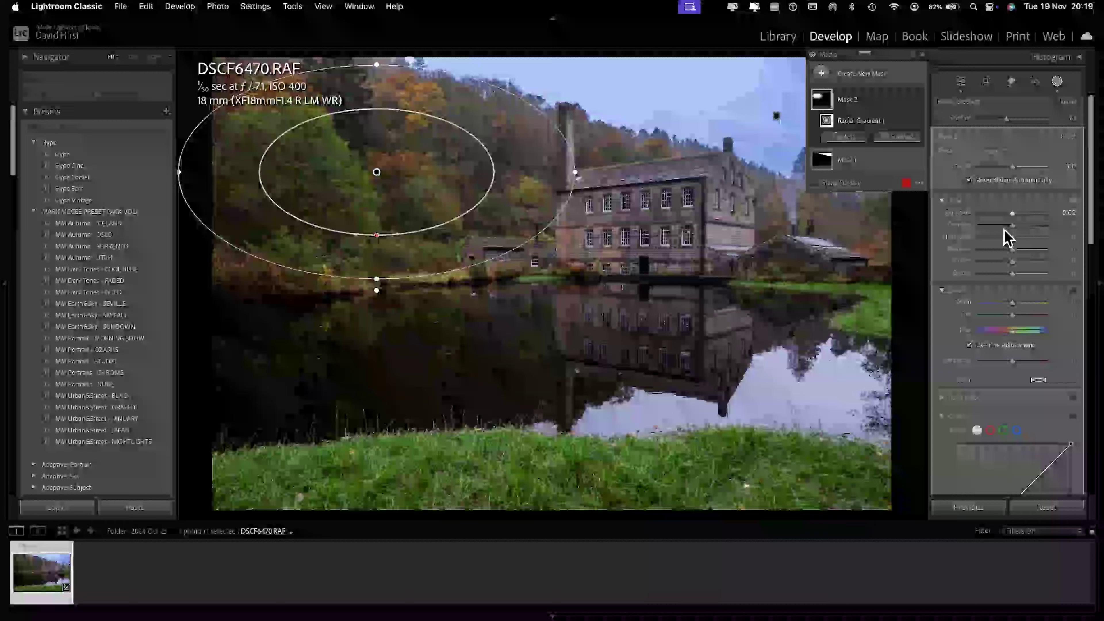
left_click(1013, 304)
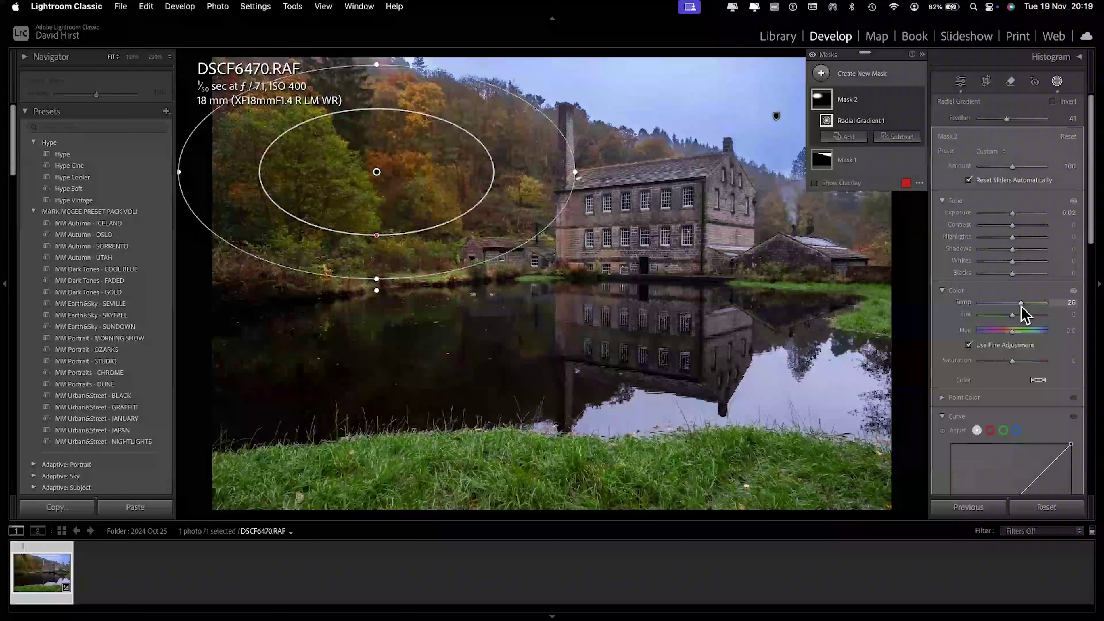
left_click_drag(1014, 304, 1020, 307)
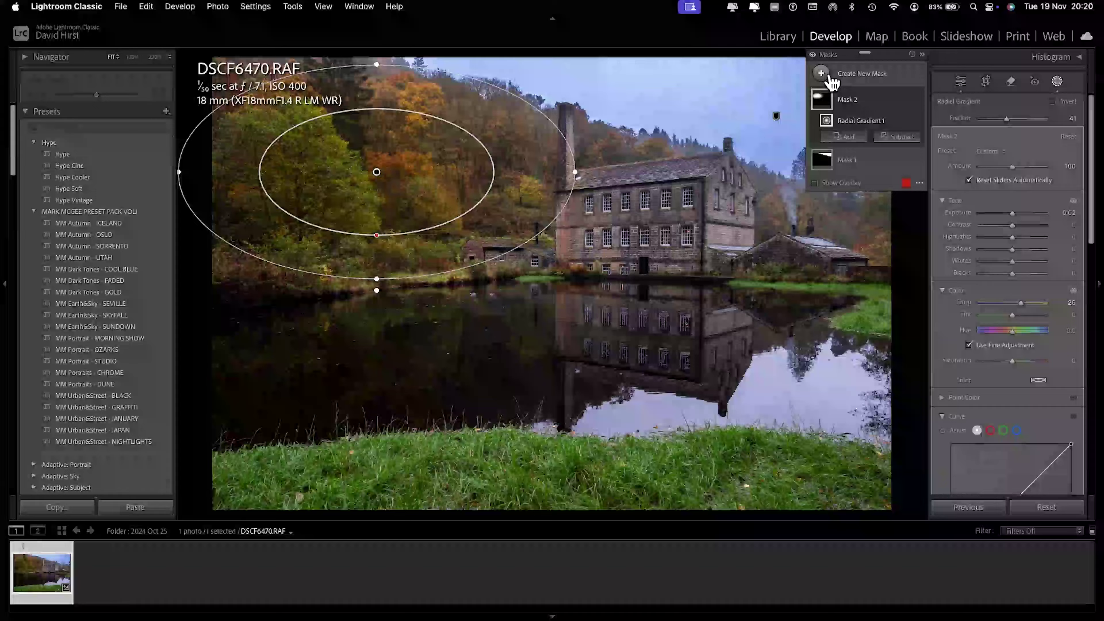
- Add a radial gradient mask over the trees' reflection in the pond with Exposure 0.67 and Temp 25
left_click(821, 74)
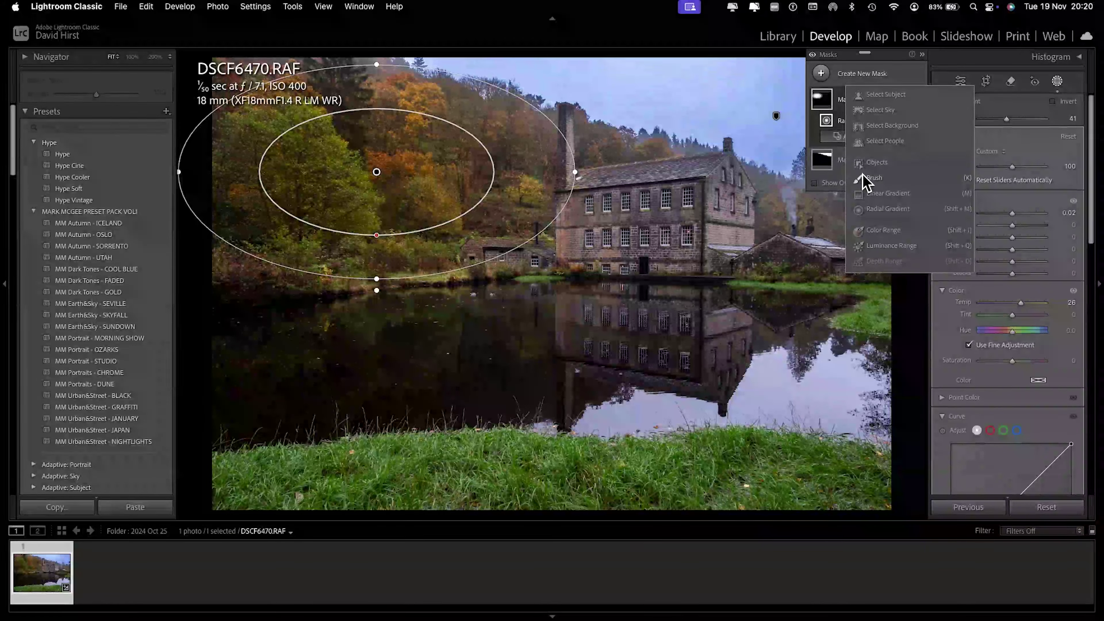
left_click(888, 209)
left_click_drag(372, 339, 541, 410)
left_click_drag(1012, 213, 1018, 213)
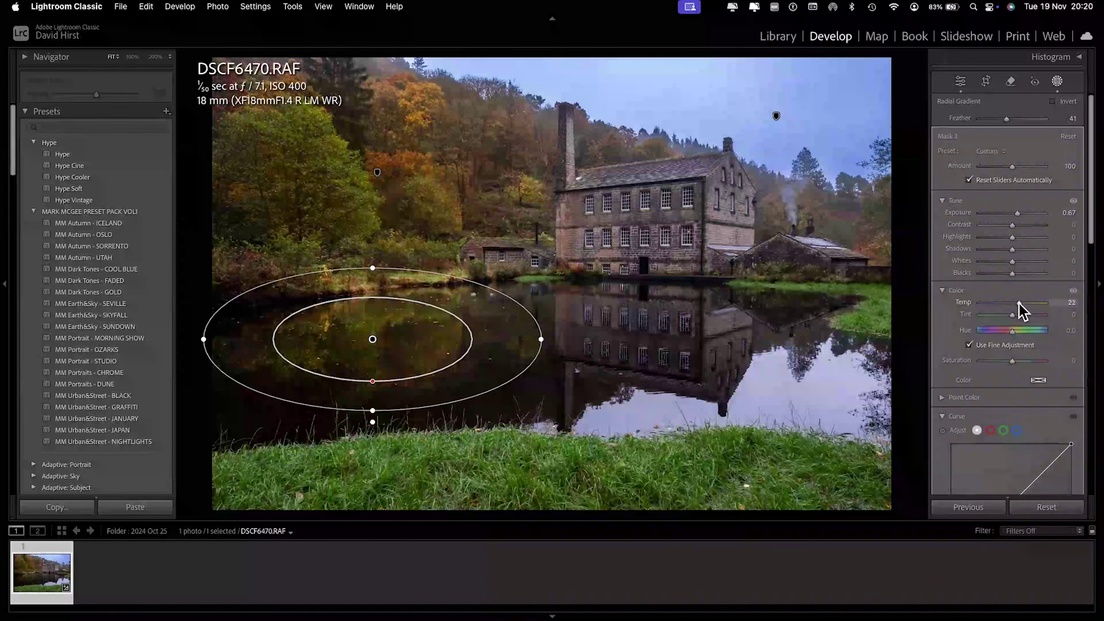
left_click_drag(1020, 303, 1021, 303)
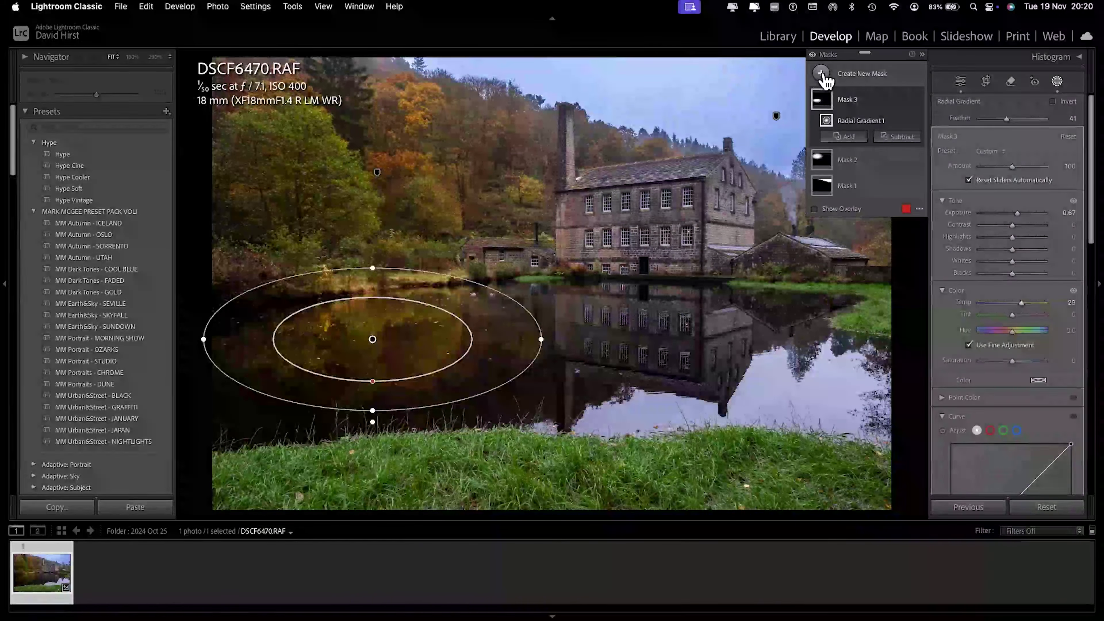
- Darken the sky with a linear gradient mask from the photo's top edge down to the mill, with Exposure -0.76
left_click(822, 74)
left_click(887, 194)
left_click_drag(663, 57, 664, 118)
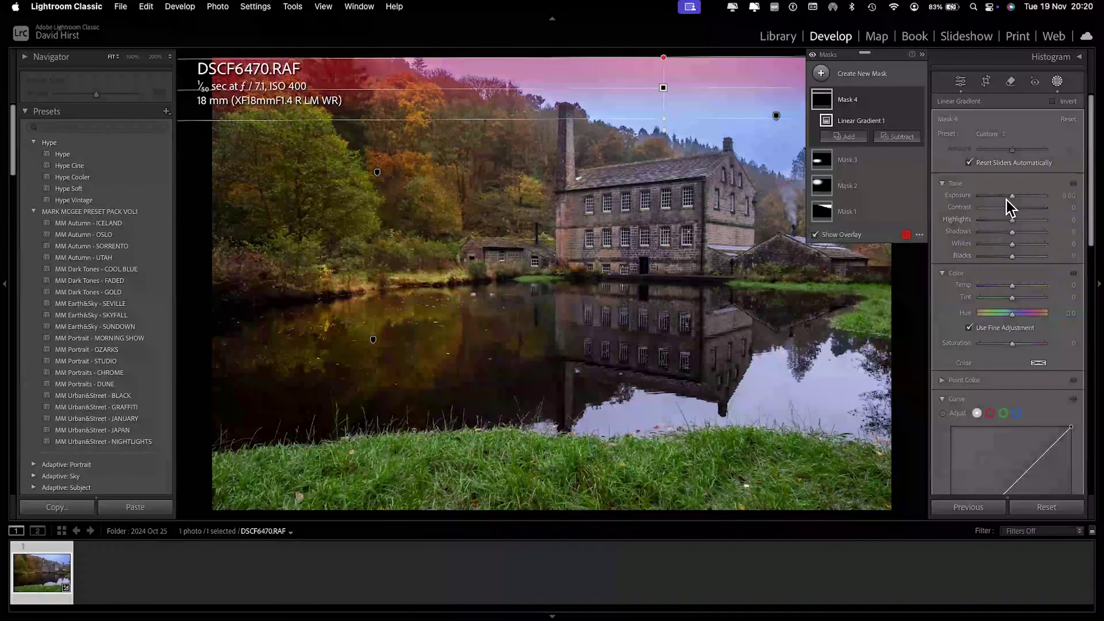
left_click_drag(1012, 196, 1005, 199)
left_click_drag(662, 131, 667, 177)
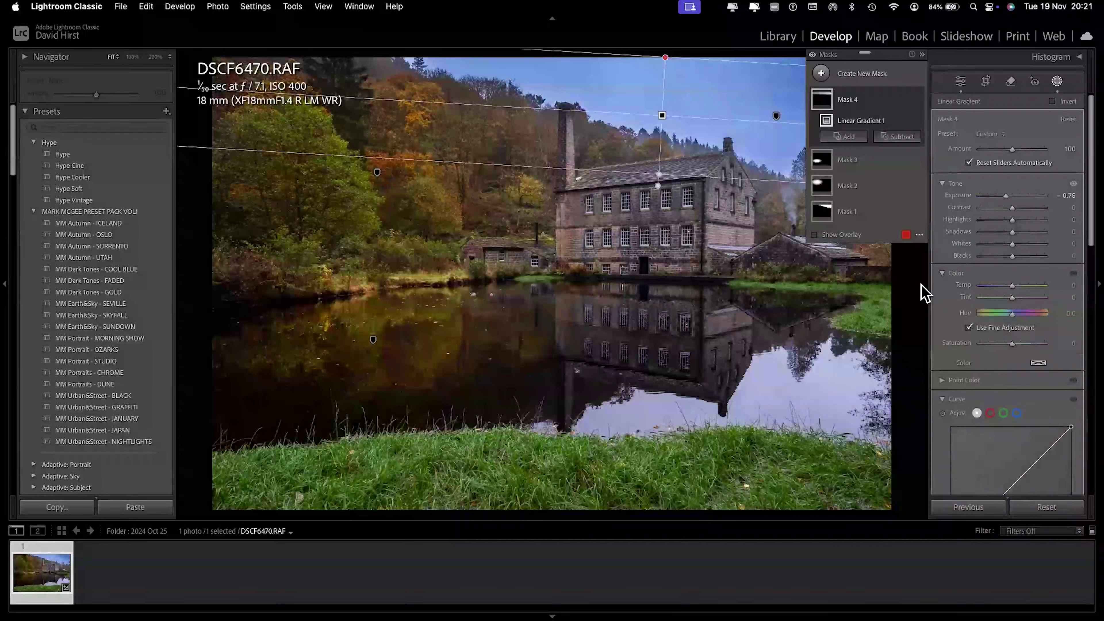
- Crop the photo to a 16 x 9 aspect ratio, framing the mill and pond with less foreground grass
mouse_move(828, 222)
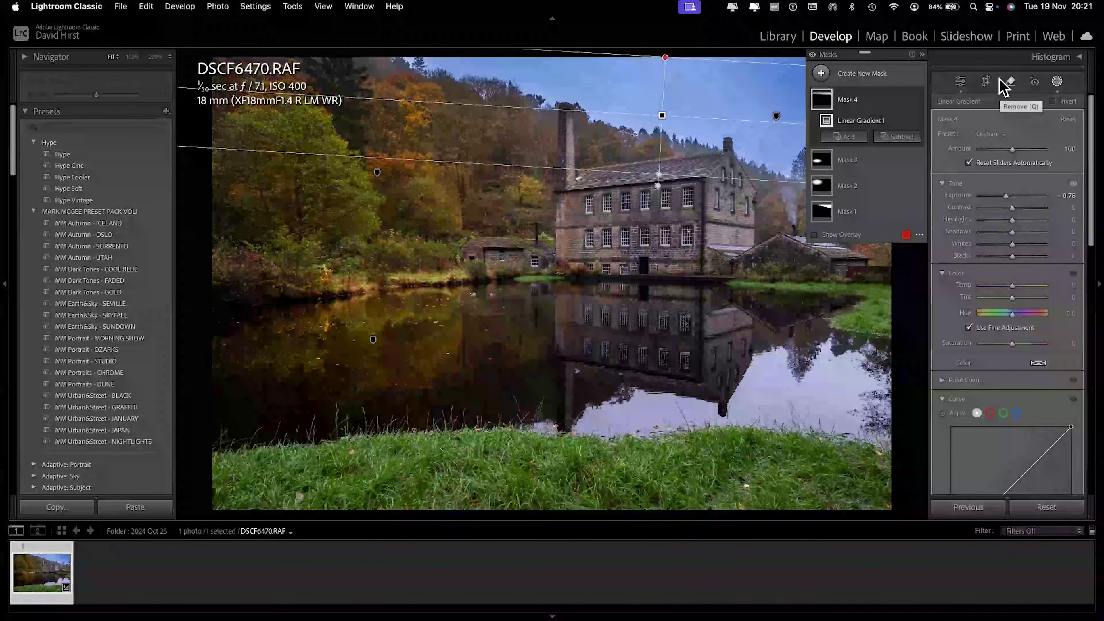
left_click(985, 81)
left_click(1034, 122)
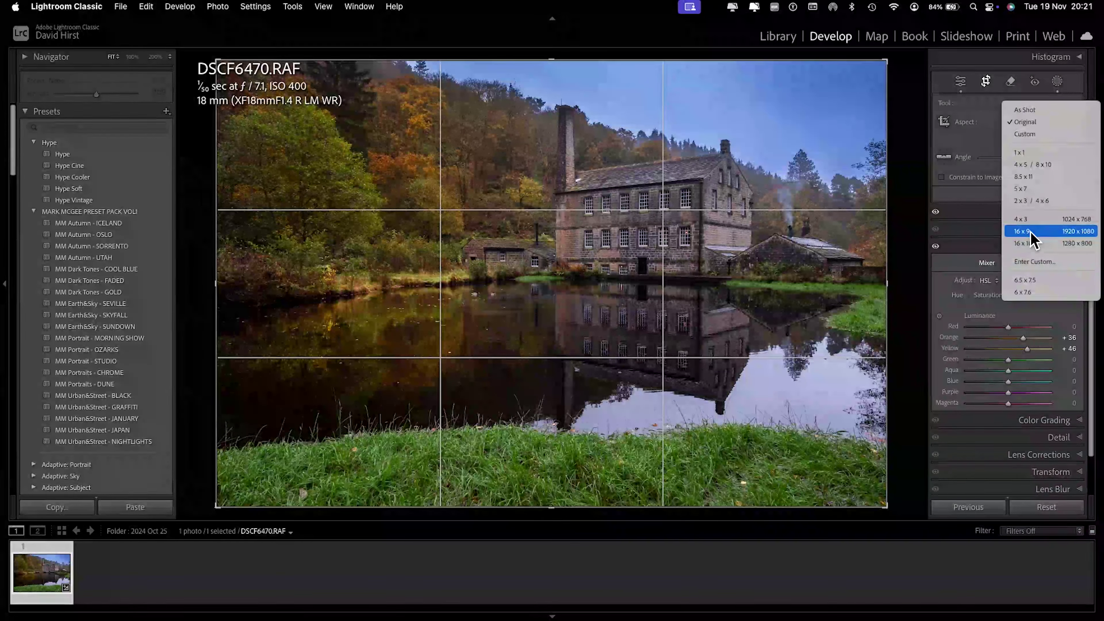
left_click(1033, 237)
left_click_drag(569, 294, 569, 313)
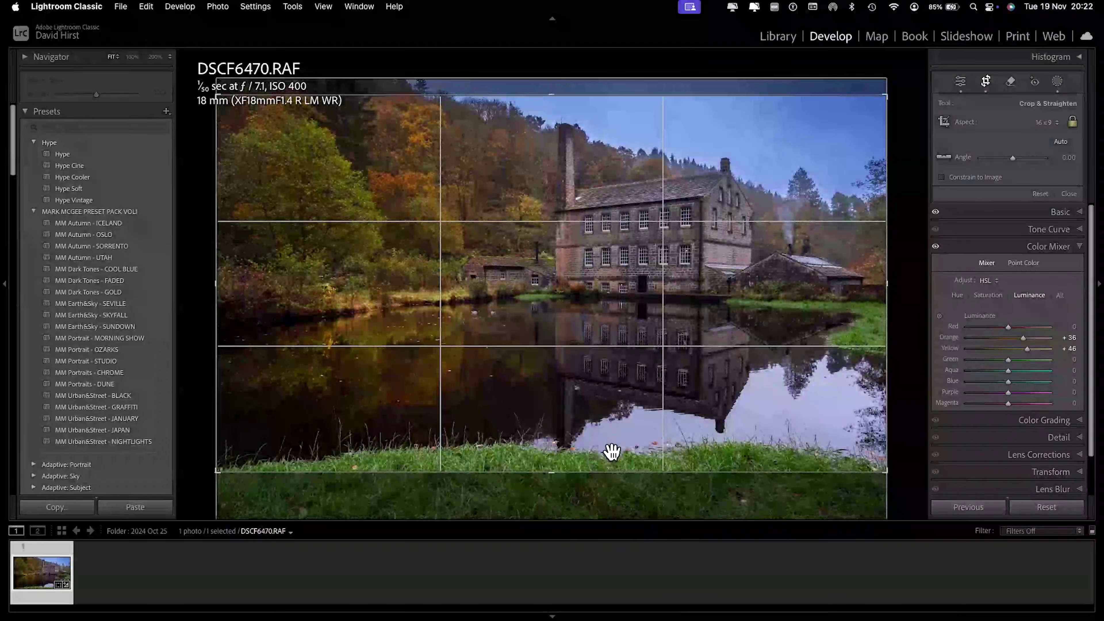
key("Return")
- Reopen the 16 x 9 crop and resize and reposition its frame around the mill, its reflection and a thin strip of grass
left_click(1057, 80)
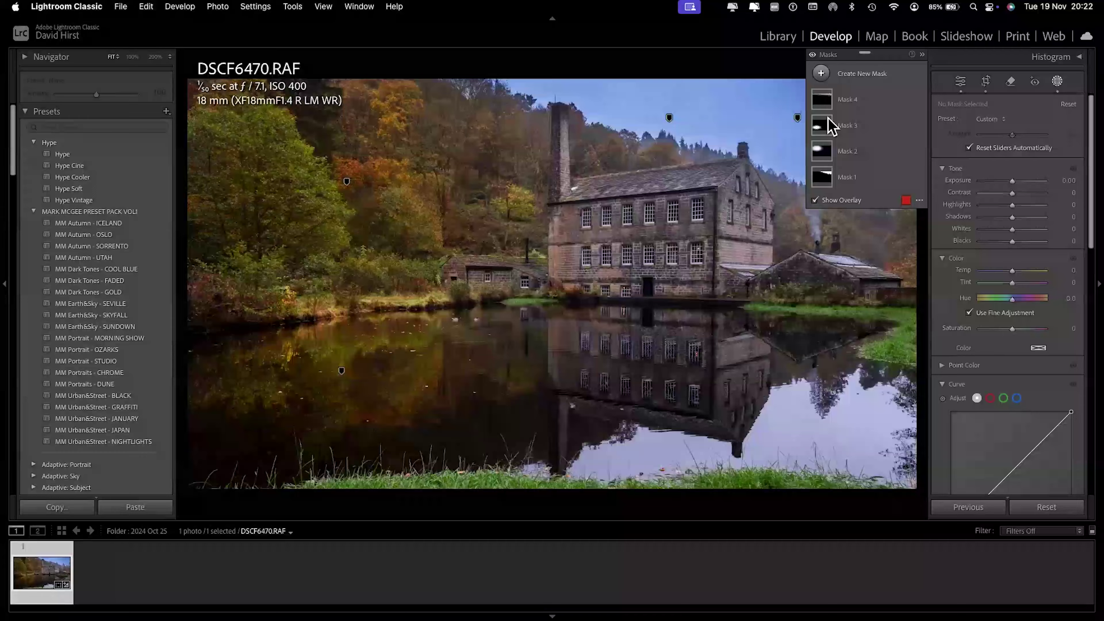
left_click(985, 83)
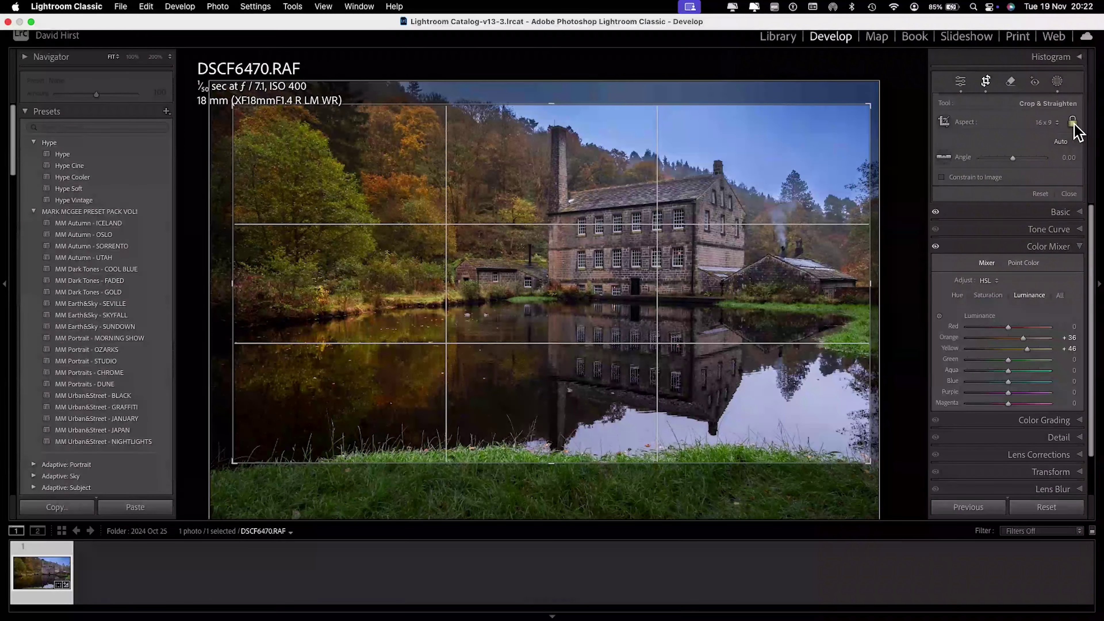
left_click(1055, 124)
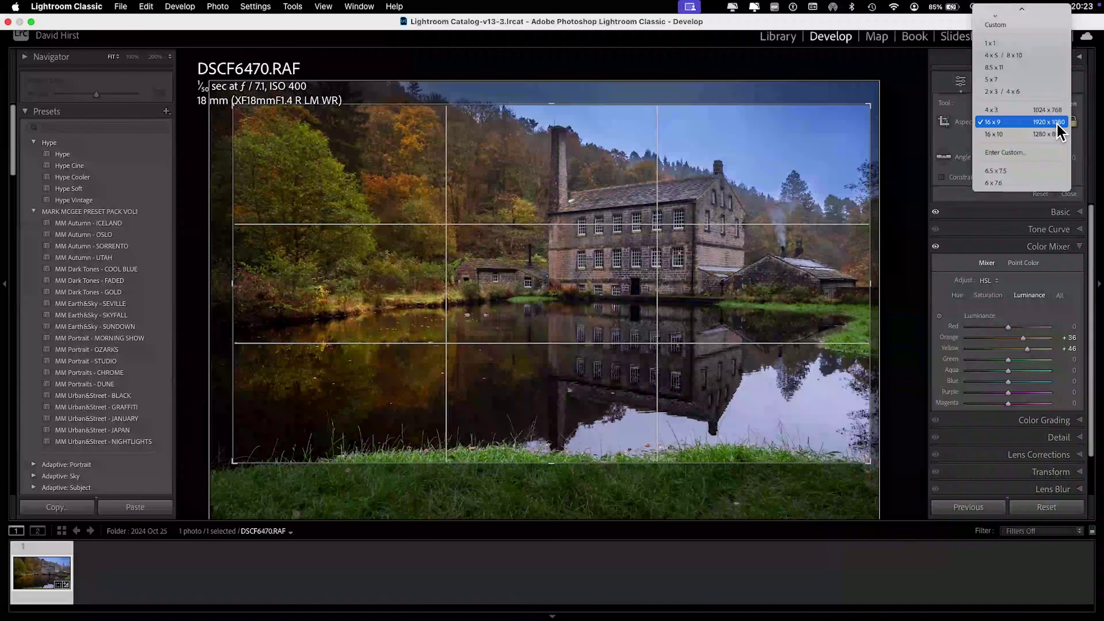
left_click(1057, 124)
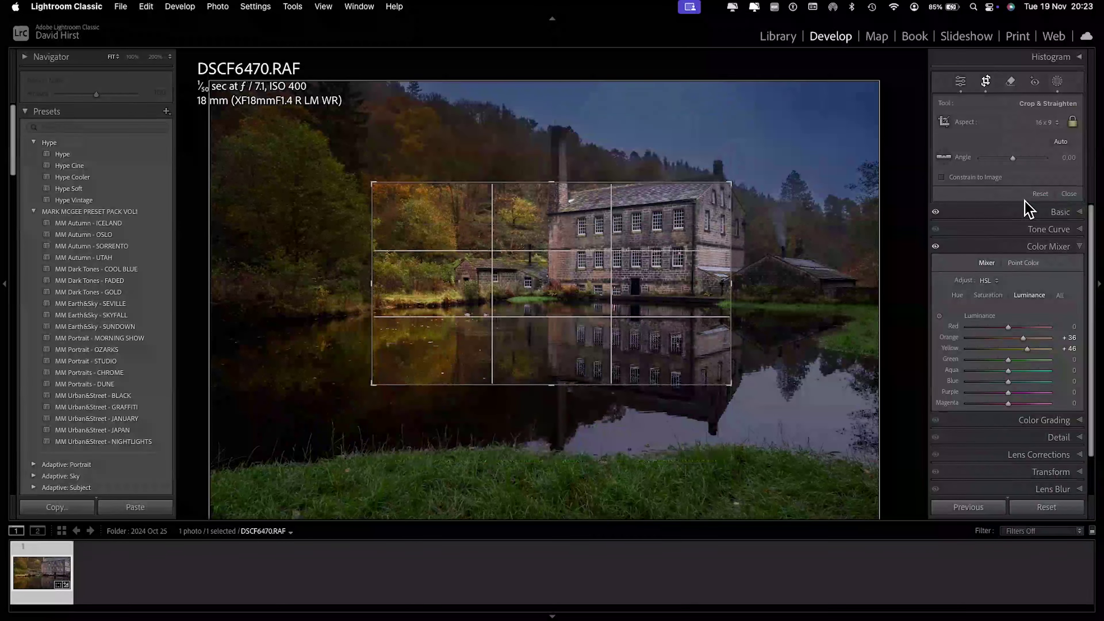
left_click_drag(554, 386, 554, 431)
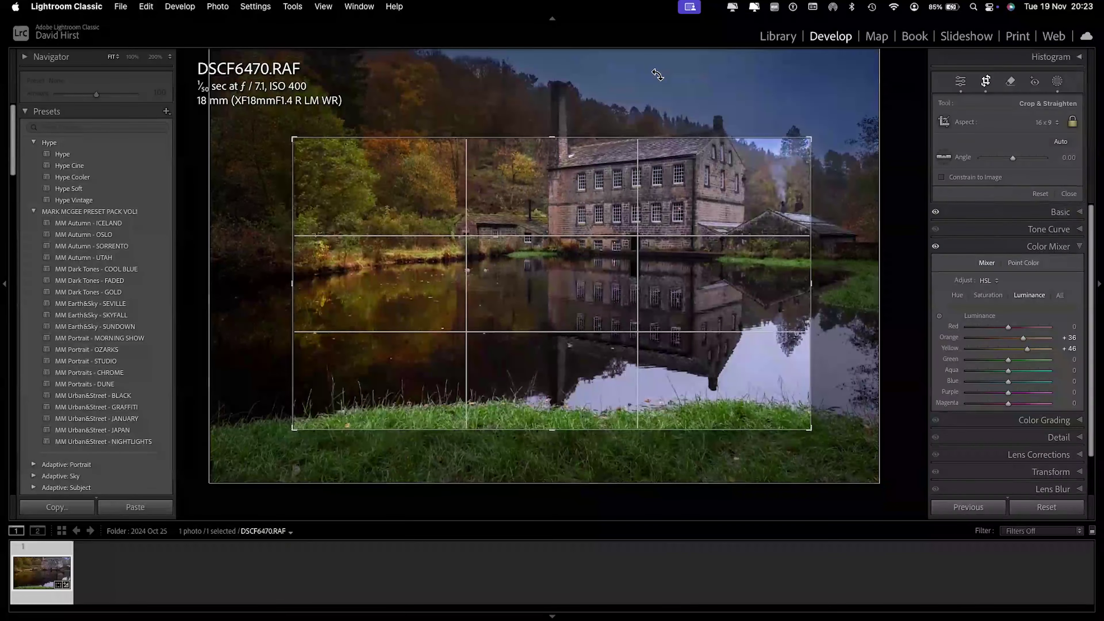
left_click_drag(552, 136, 557, 99)
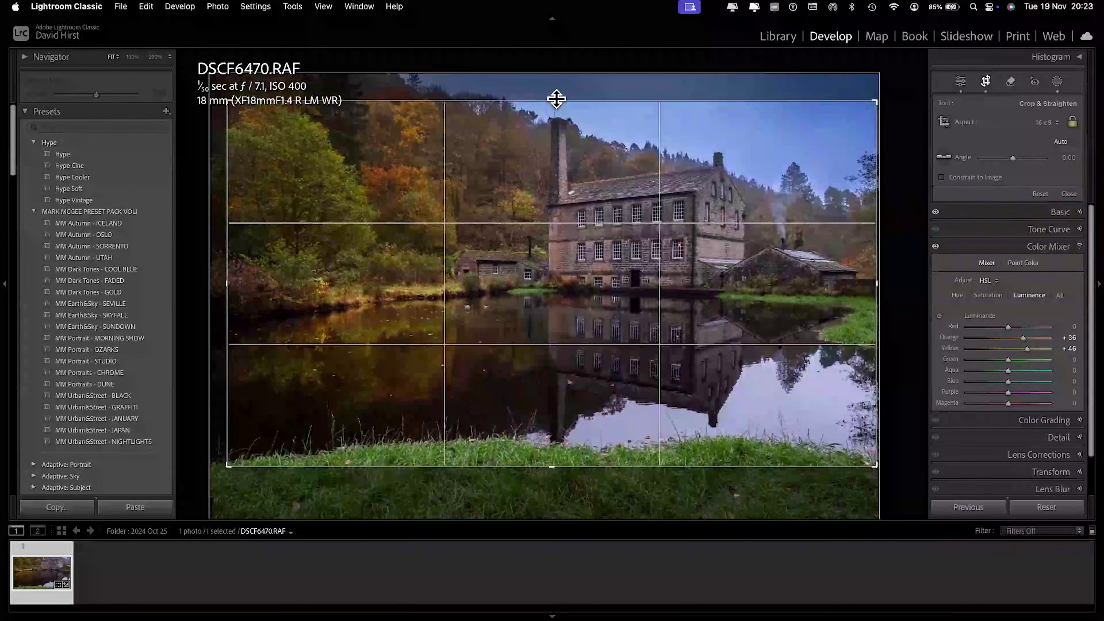
left_click_drag(604, 284, 605, 281)
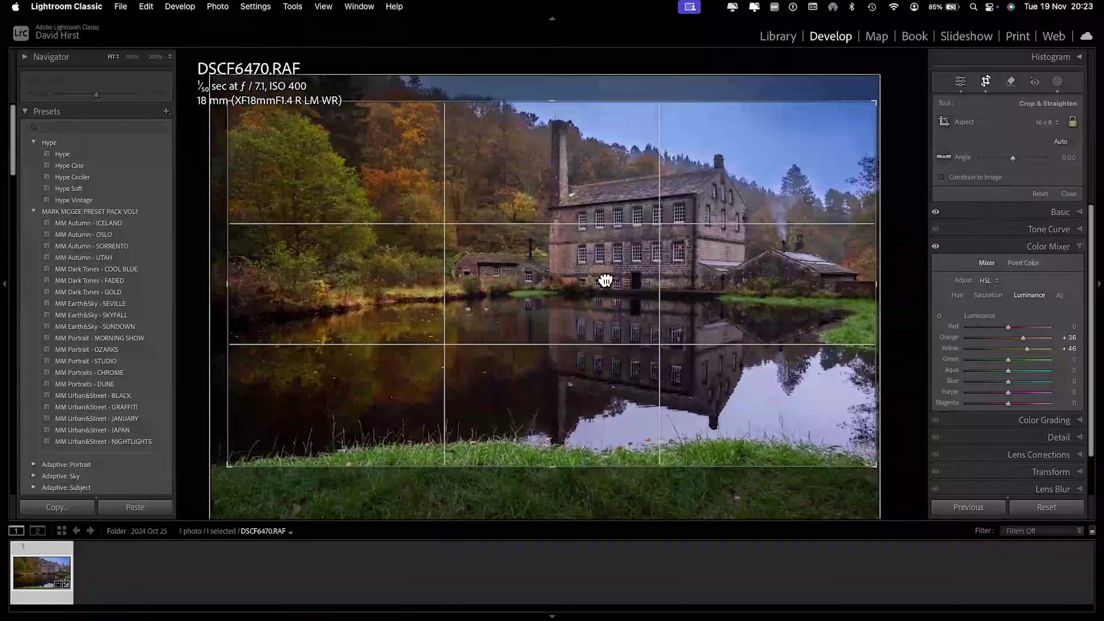
left_click(961, 84)
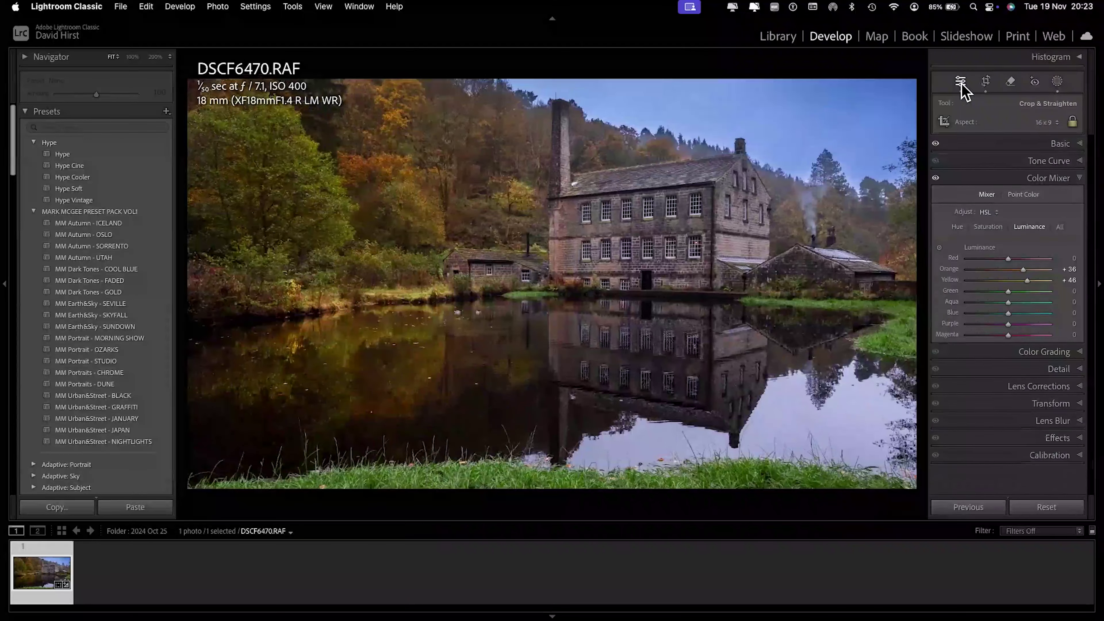
- Darken the foreground with a linear gradient mask rising from the photo's bottom edge, with Exposure -0.79
left_click(1057, 80)
key("m")
left_click_drag(558, 490, 558, 397)
left_click_drag(1012, 196, 1005, 196)
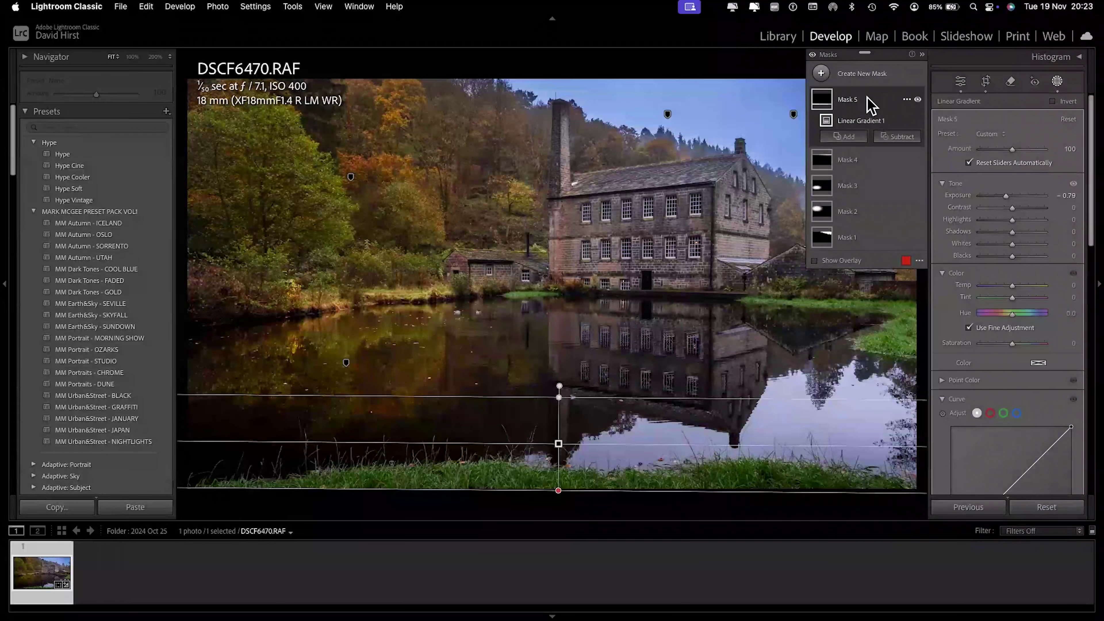
- Collapse the mask list and brighten the smoke above the outbuilding with a narrow radial gradient mask of slightly raised exposure
left_click(921, 54)
left_click(911, 73)
mouse_move(809, 196)
left_mouse_down()
mouse_move(818, 224)
mouse_move(814, 215)
left_mouse_up()
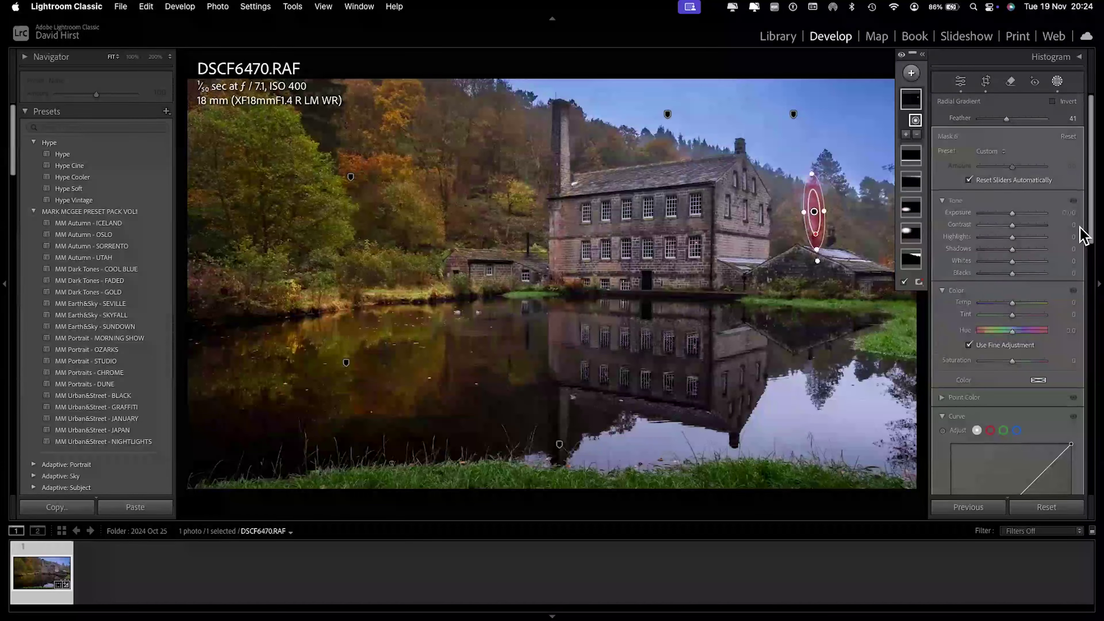
left_click_drag(1012, 213, 1014, 213)
left_click(959, 83)
- Paint a new brush mask, size 2.6, over the top and shaded upper face of the mill's chimney
mouse_move(1072, 602)
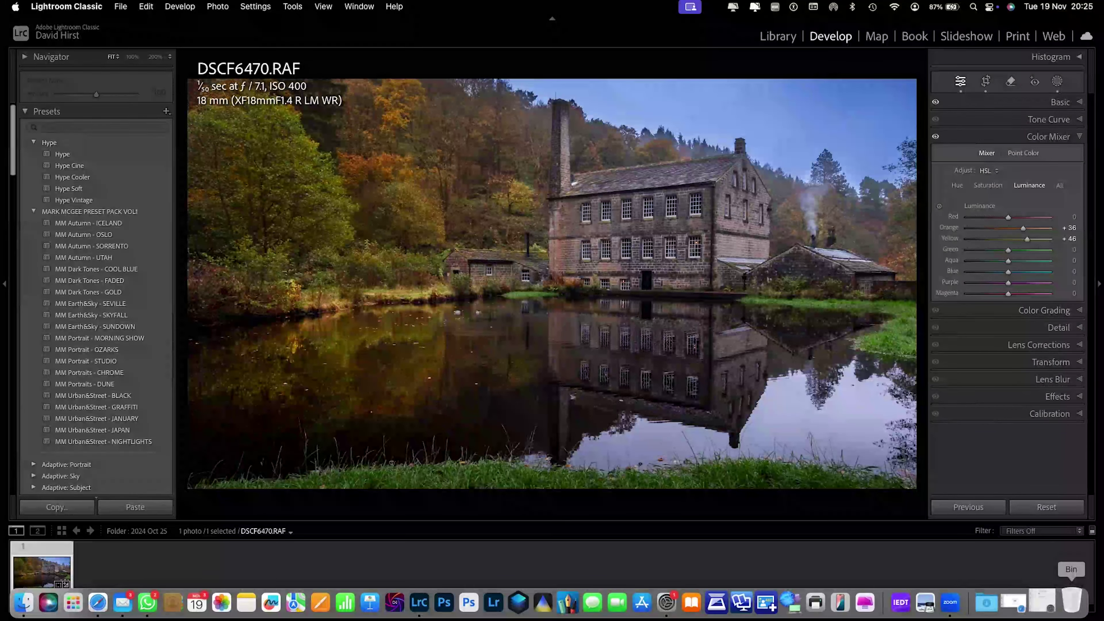
key("super+=")
left_click_drag(584, 470, 584, 562)
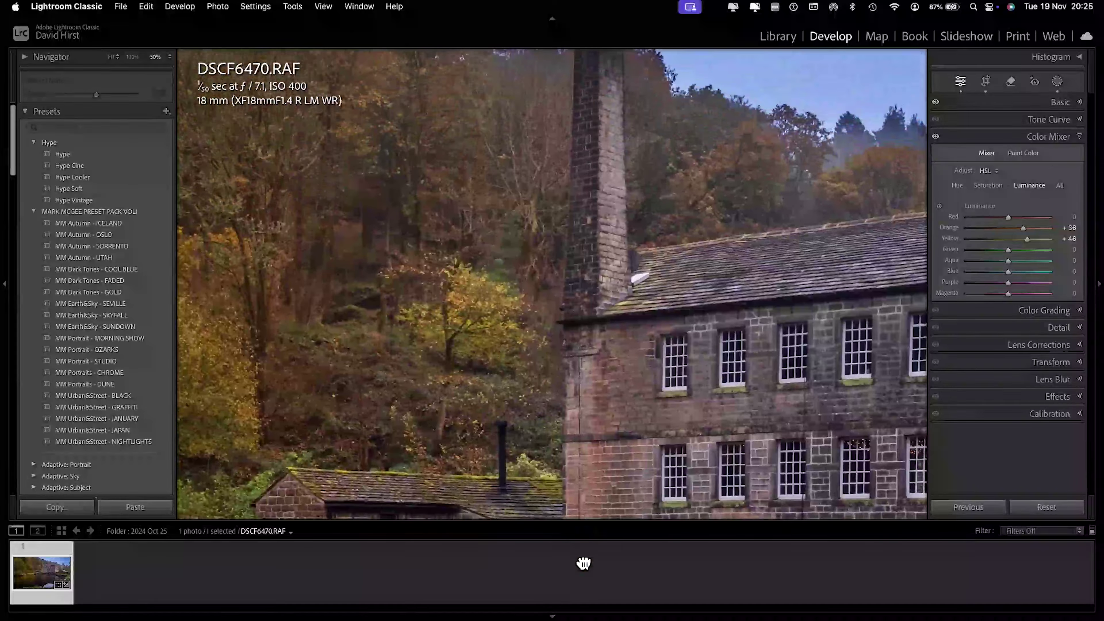
left_click_drag(629, 131, 611, 234)
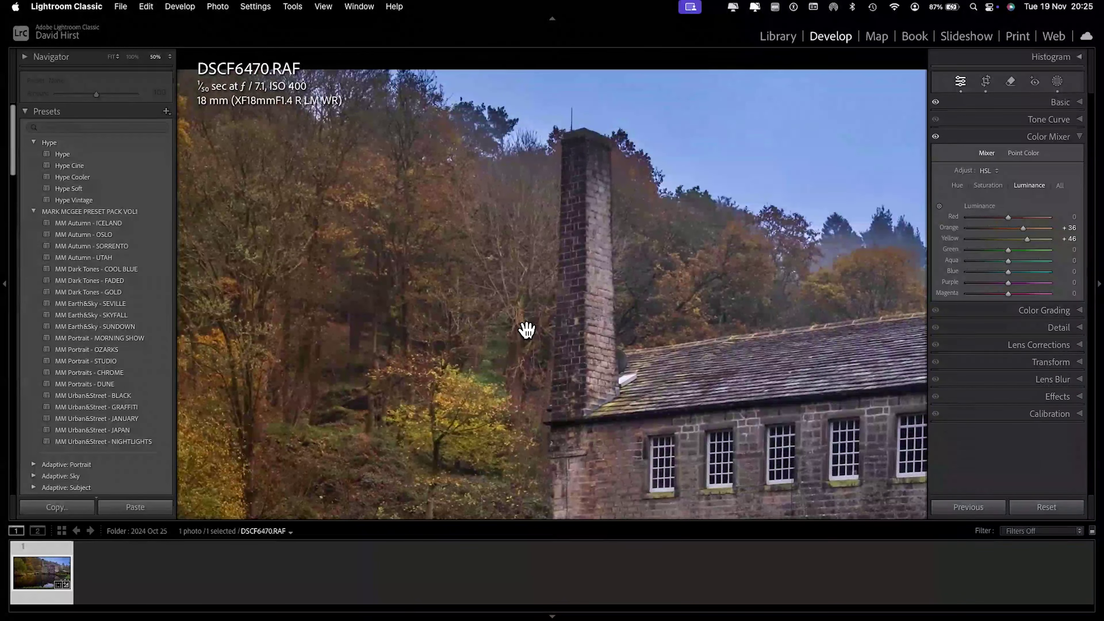
left_click(1057, 82)
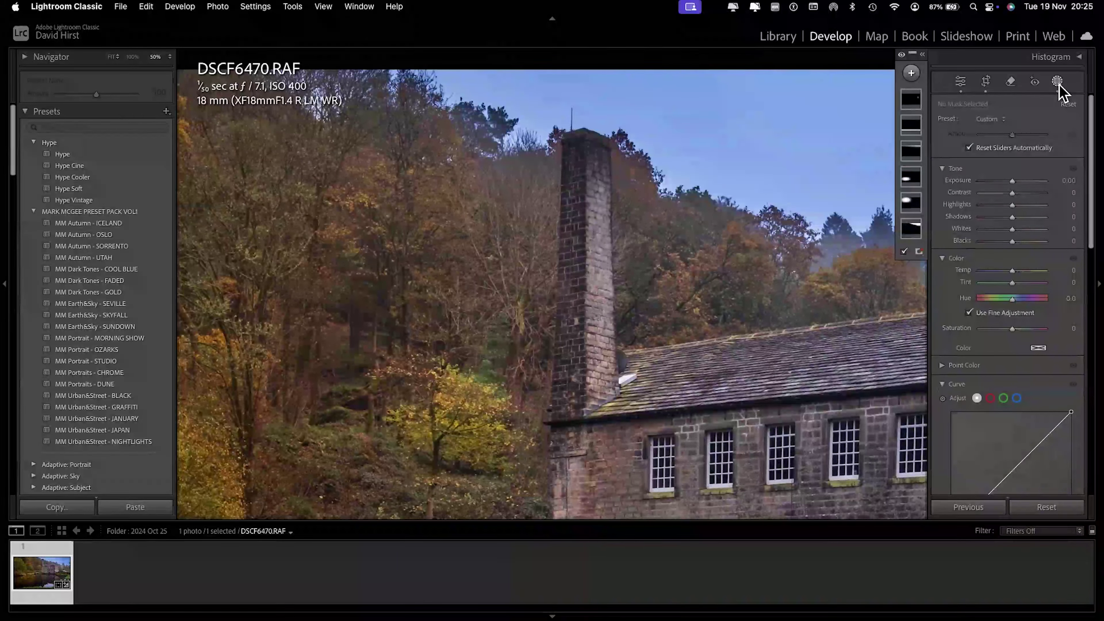
left_click(911, 74)
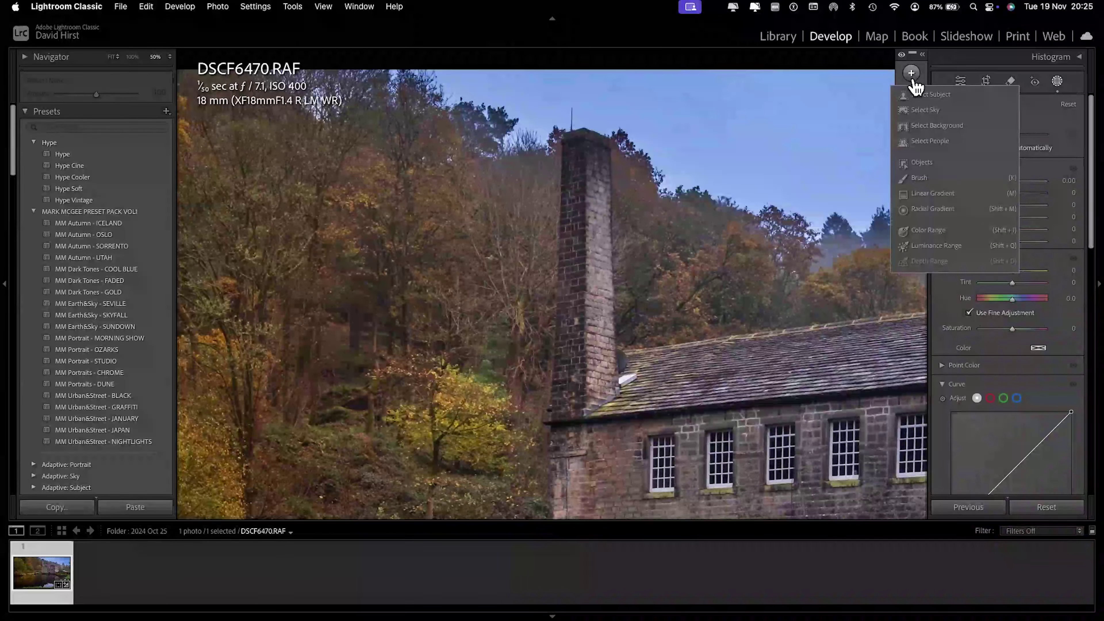
left_click(918, 178)
mouse_move(593, 142)
left_mouse_down()
mouse_move(573, 138)
mouse_move(568, 275)
left_mouse_up()
mouse_move(578, 143)
left_mouse_down()
mouse_move(600, 139)
mouse_move(572, 152)
left_mouse_up()
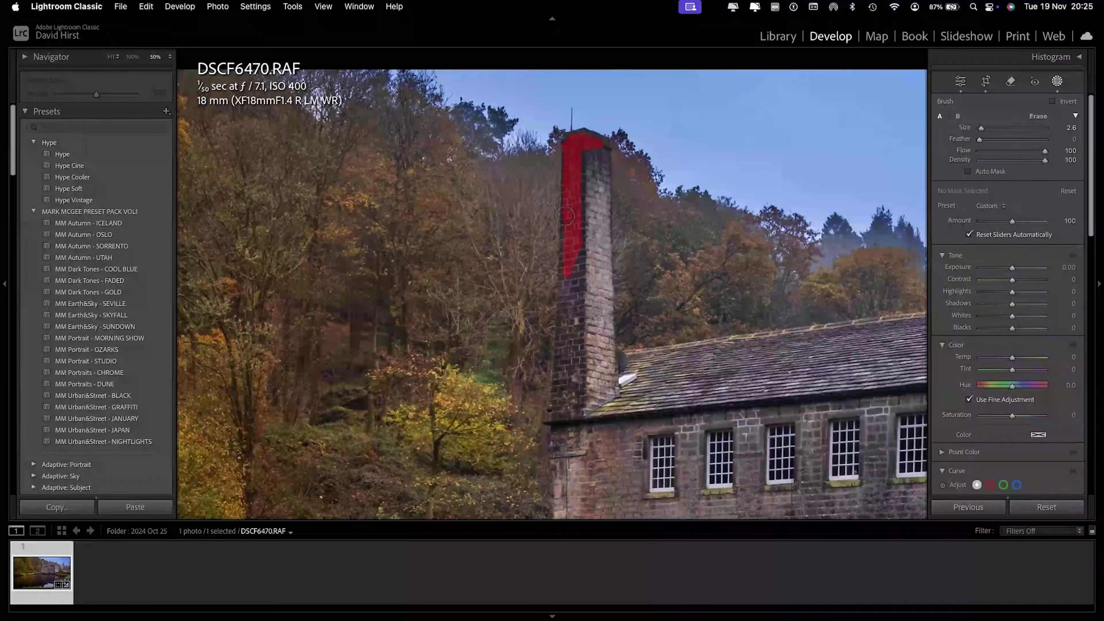
left_click_drag(569, 279, 565, 295)
- Set the chimney brush mask's Exposure to 0.12, Clarity to 42 and Texture to 40
left_click_drag(1012, 268, 1013, 268)
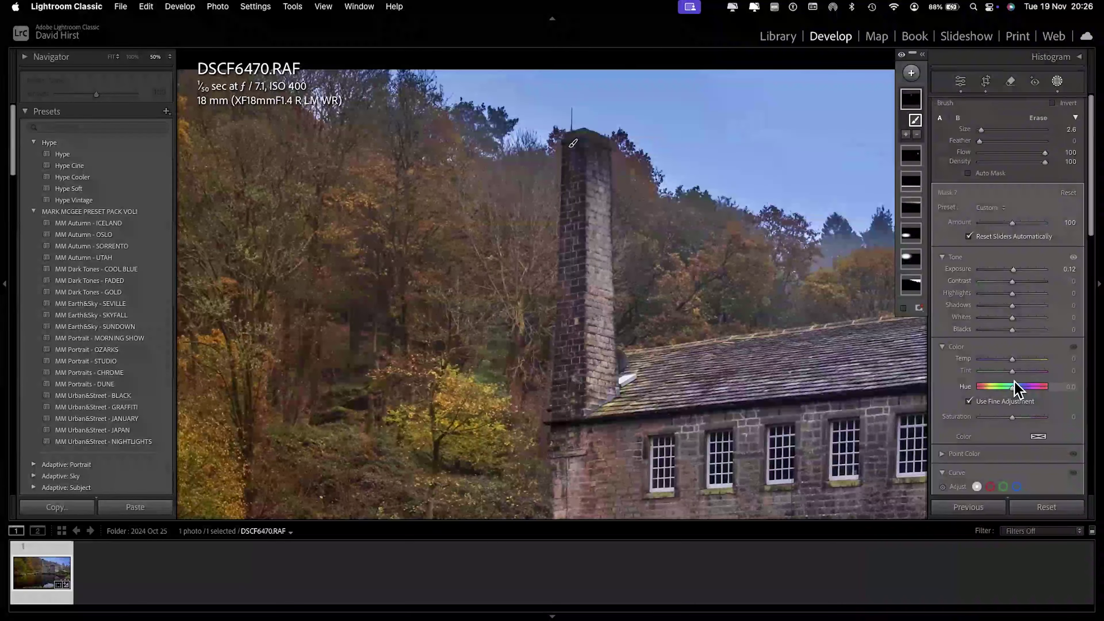
scroll(1027, 383, "down", 5)
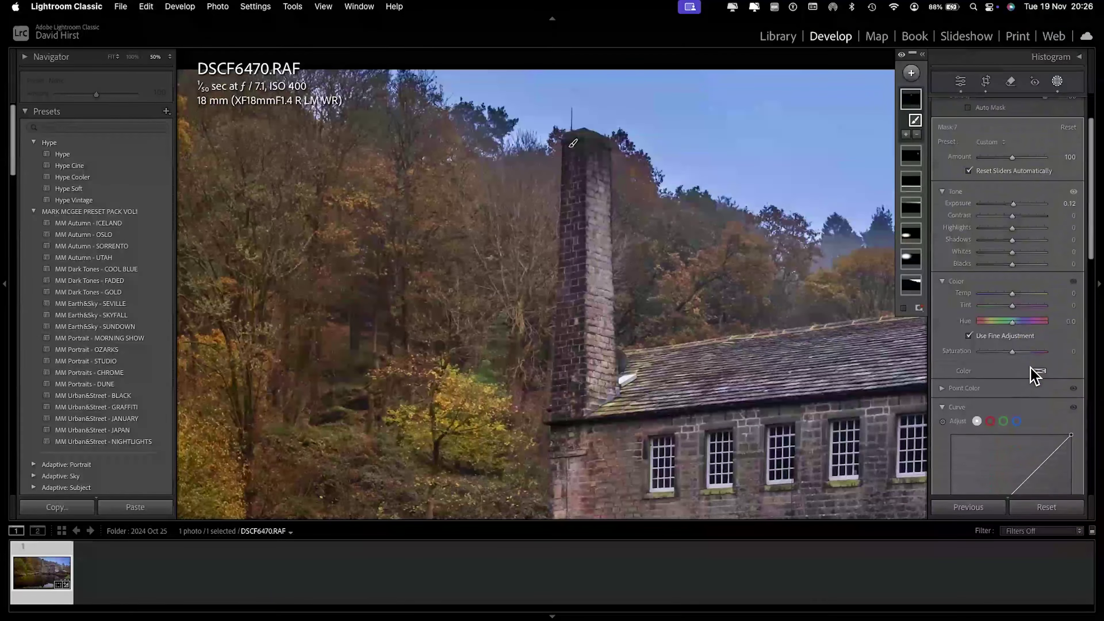
scroll(1049, 355, "down", 6)
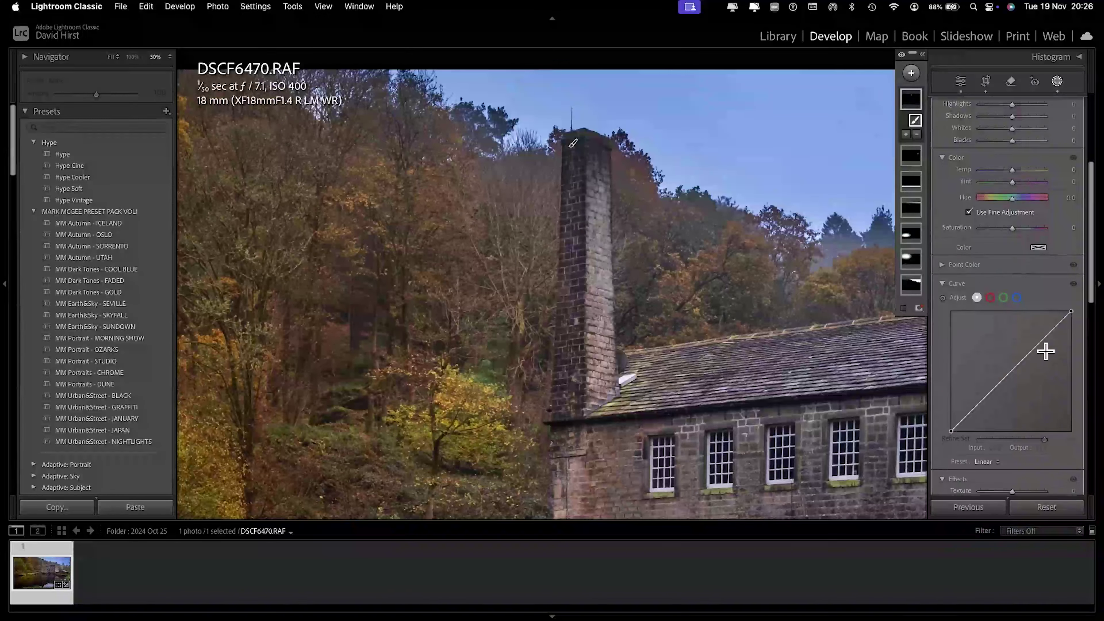
left_click_drag(1012, 430, 1027, 429)
left_click_drag(1013, 417, 1025, 424)
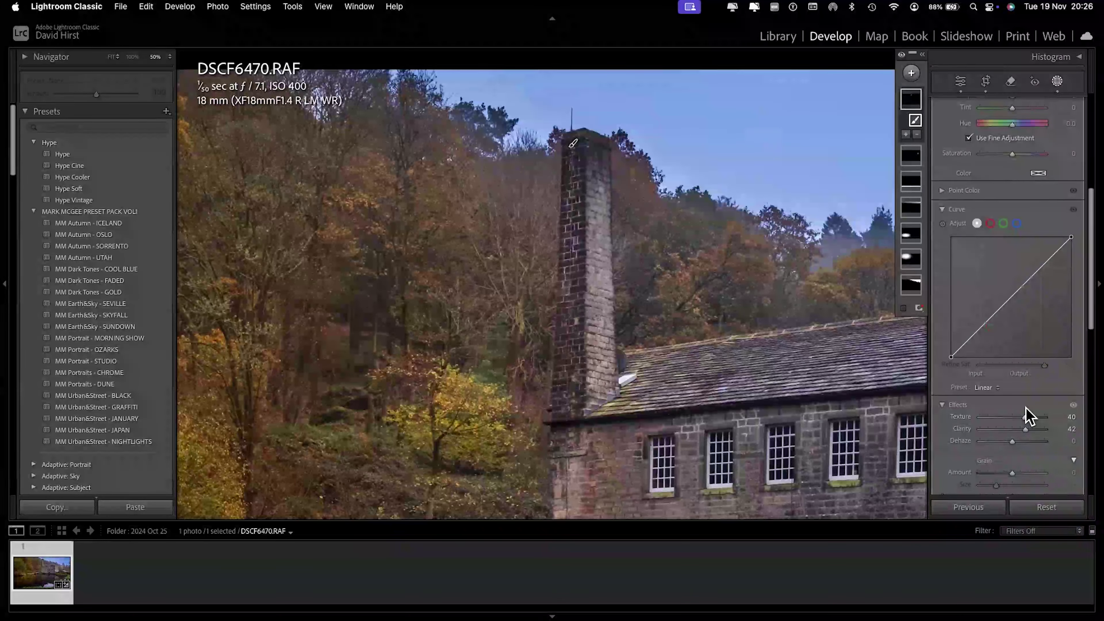
key("super+minus")
key("super+minus")
key("super+minus")
key("super+minus")
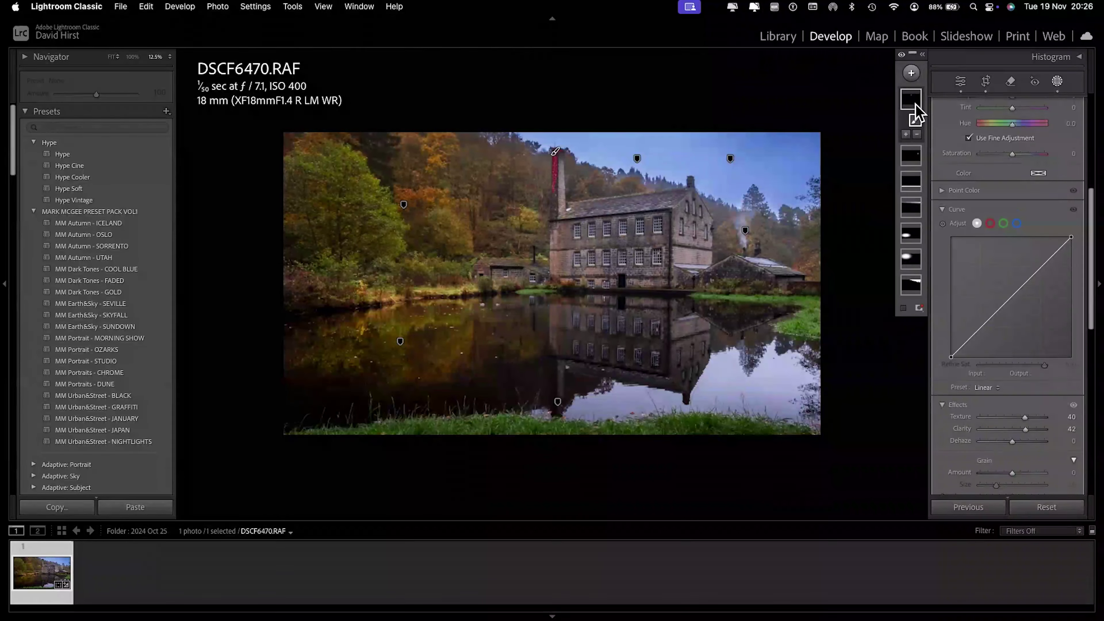
left_click(915, 120)
left_click(781, 39)
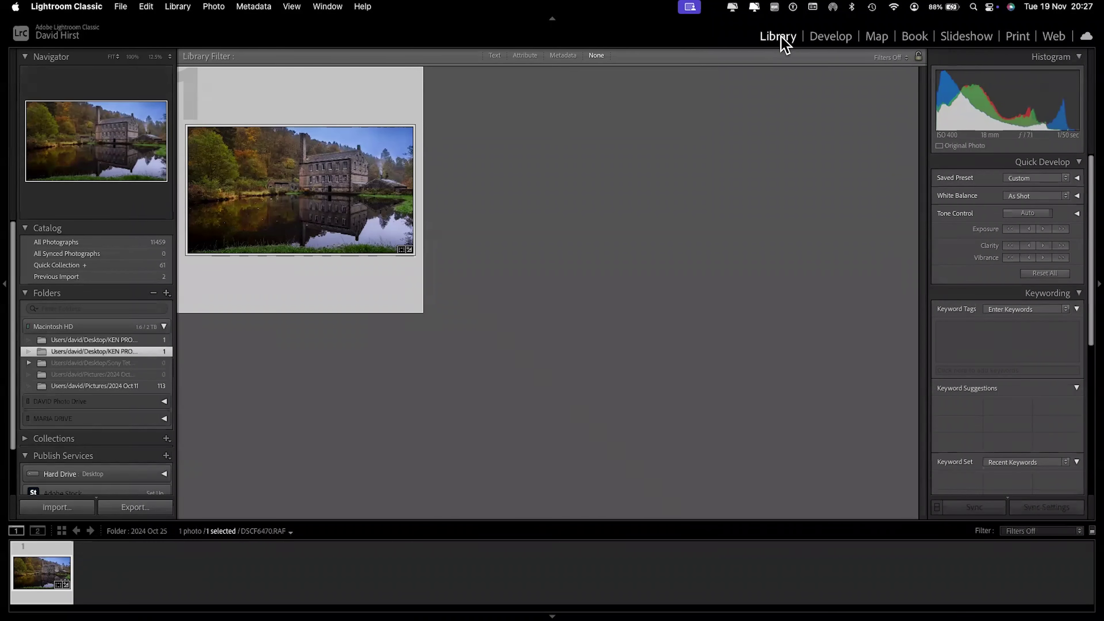
left_click(826, 39)
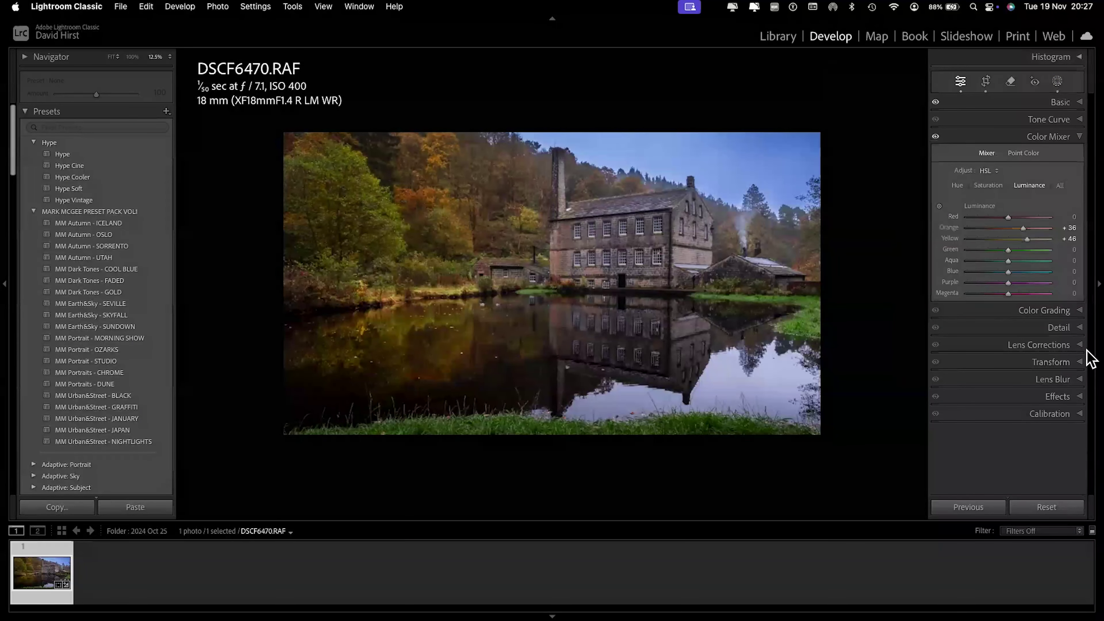
key("shift+f")
left_click(986, 81)
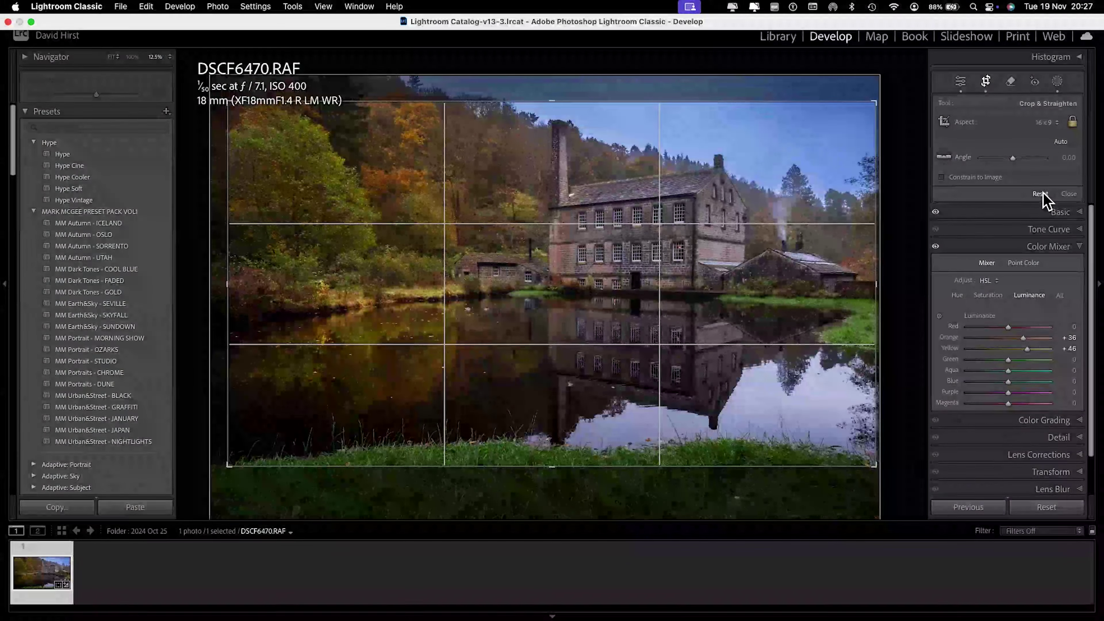
left_click(1069, 194)
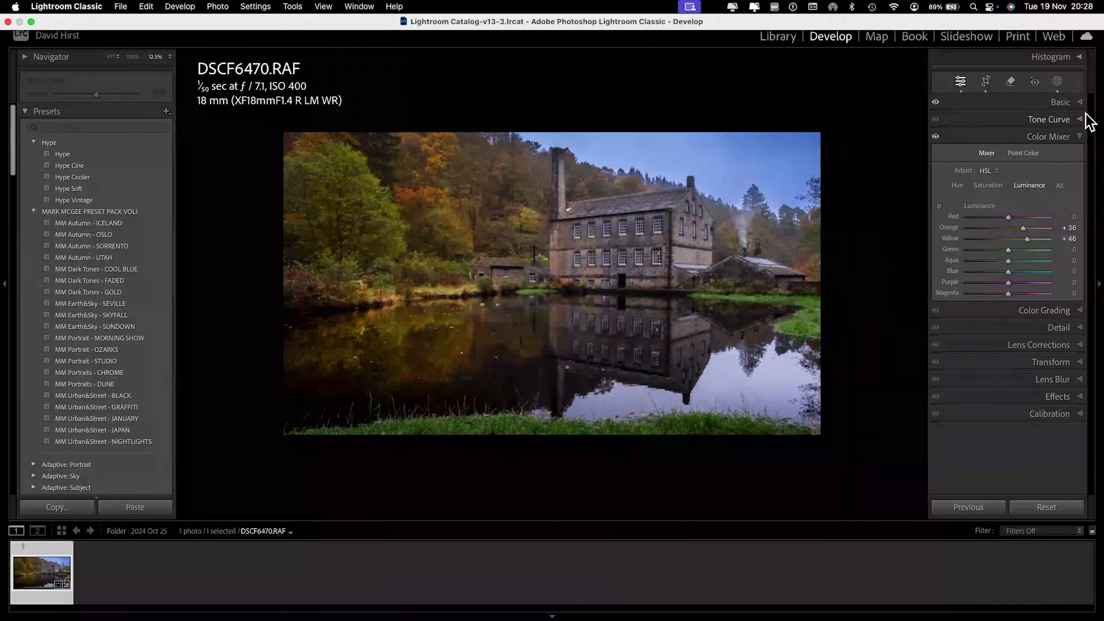
- Adjust the whole mill photo's Basic tone with Whites +94, Blacks -59 and Shadows +57
left_click(1077, 102)
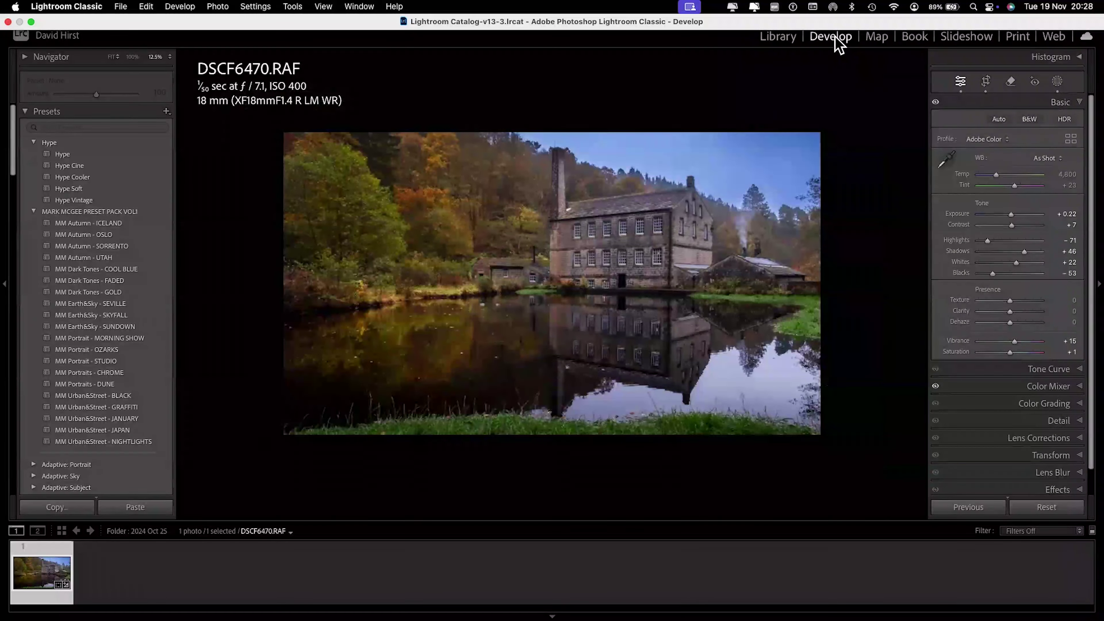
key("shift+f")
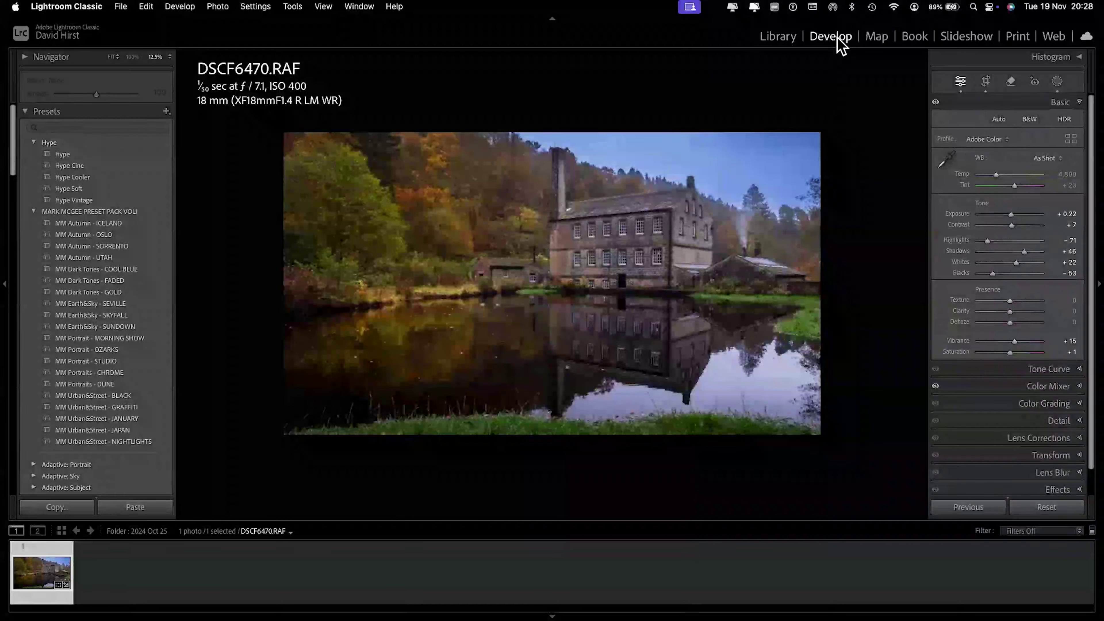
key("alt")
left_click_drag(1016, 262, 1040, 266)
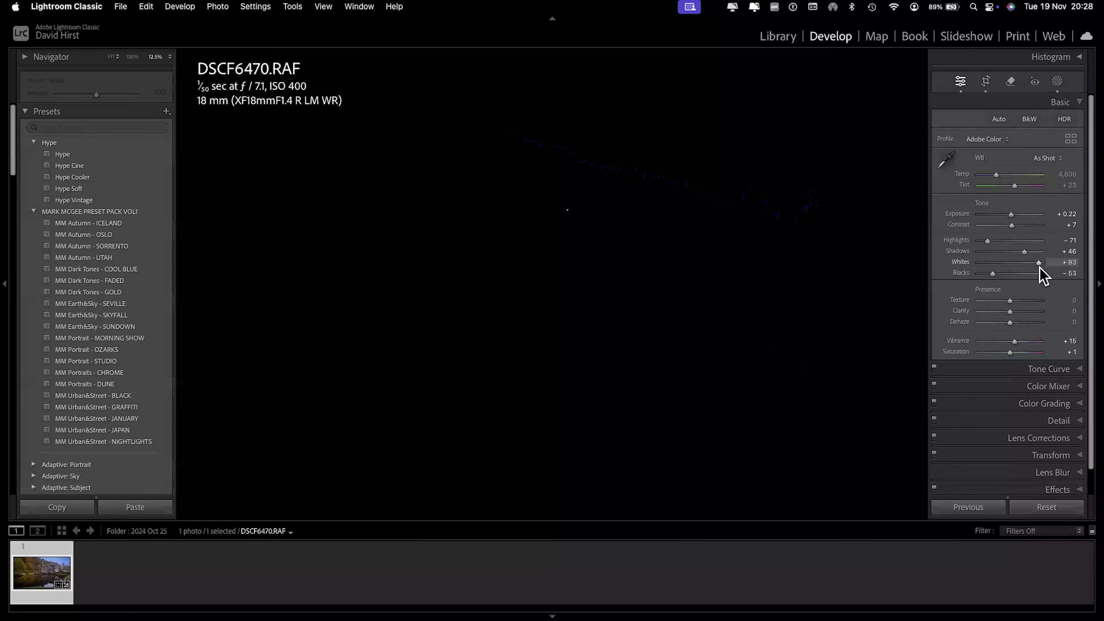
left_click_drag(1039, 266, 993, 274)
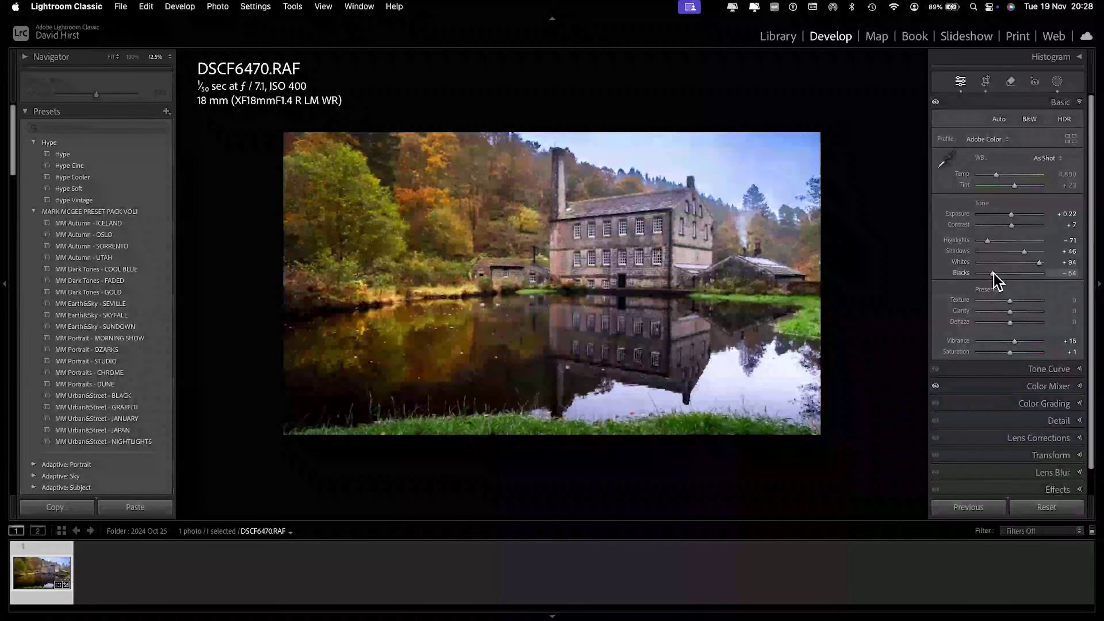
key("alt")
left_click_drag(992, 274, 1025, 252)
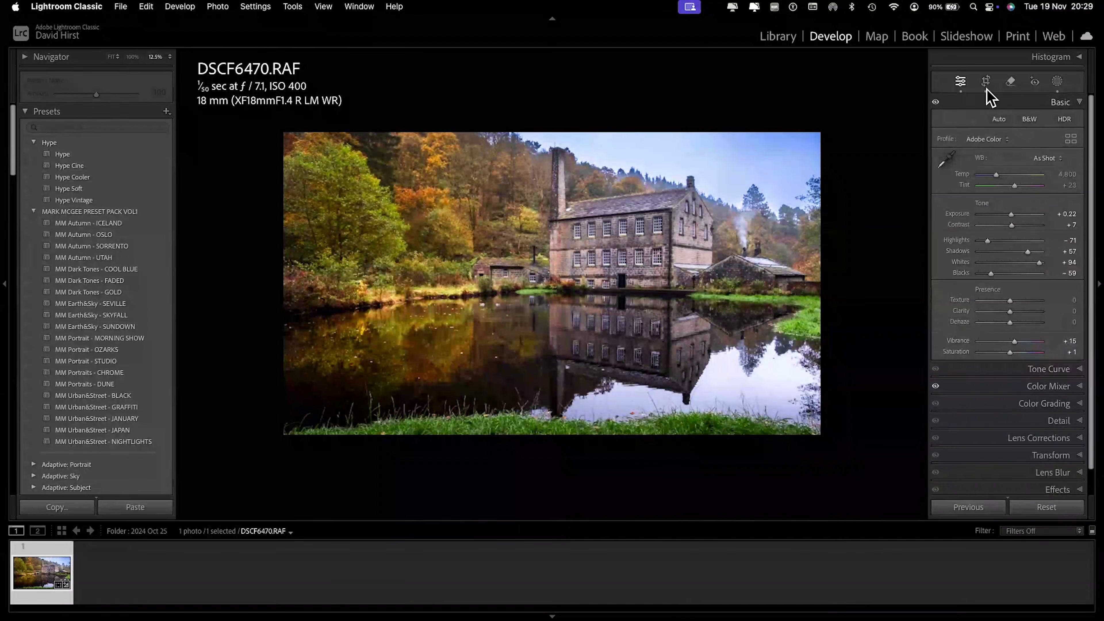
- Review the mill photo's Lens Corrections, library metadata, Detail, Tone Curve and Color Grading settings
scroll(1026, 407, "down", 2)
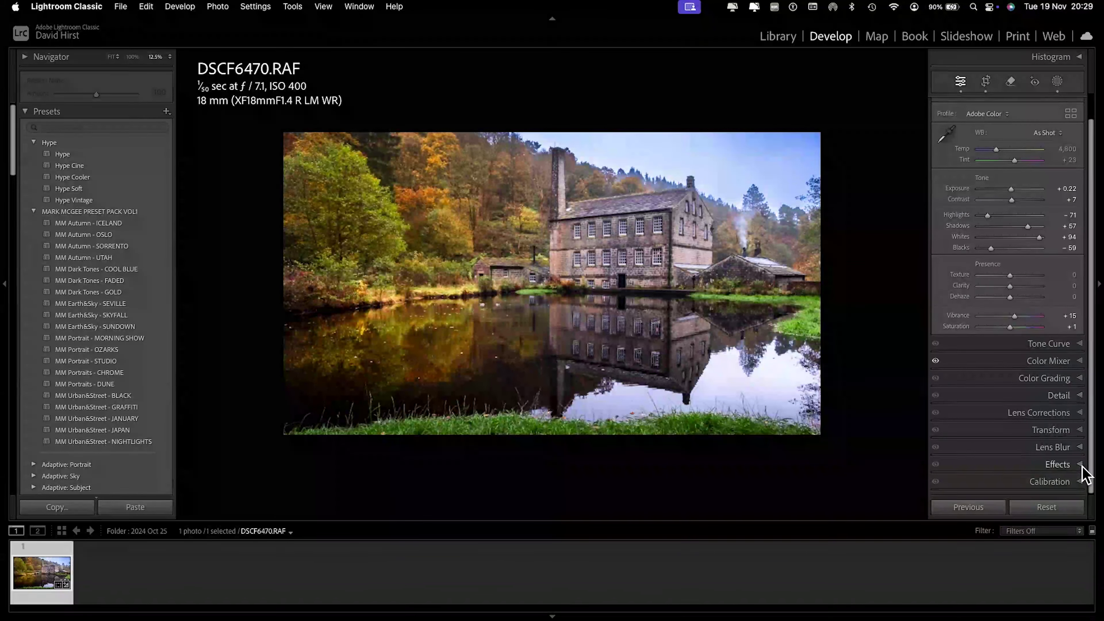
left_click(1080, 413)
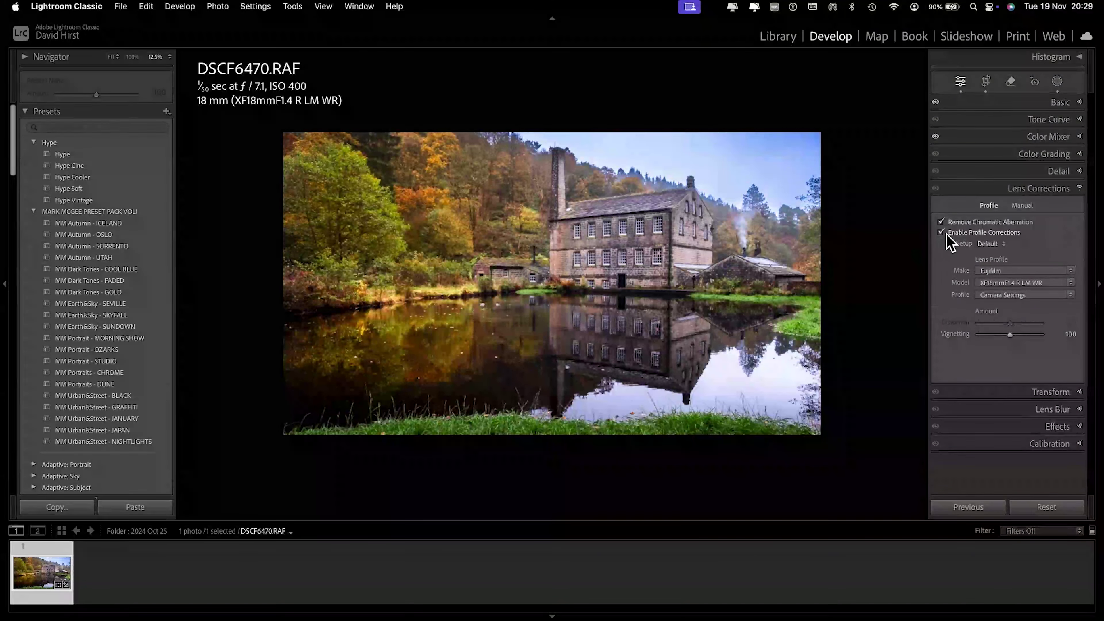
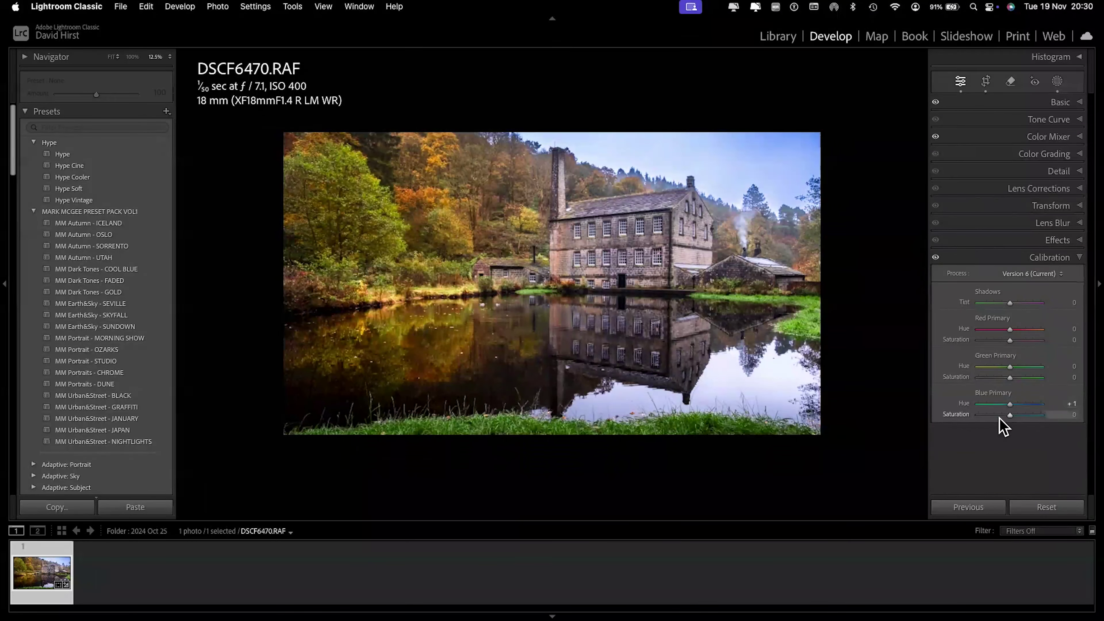
left_click(782, 40)
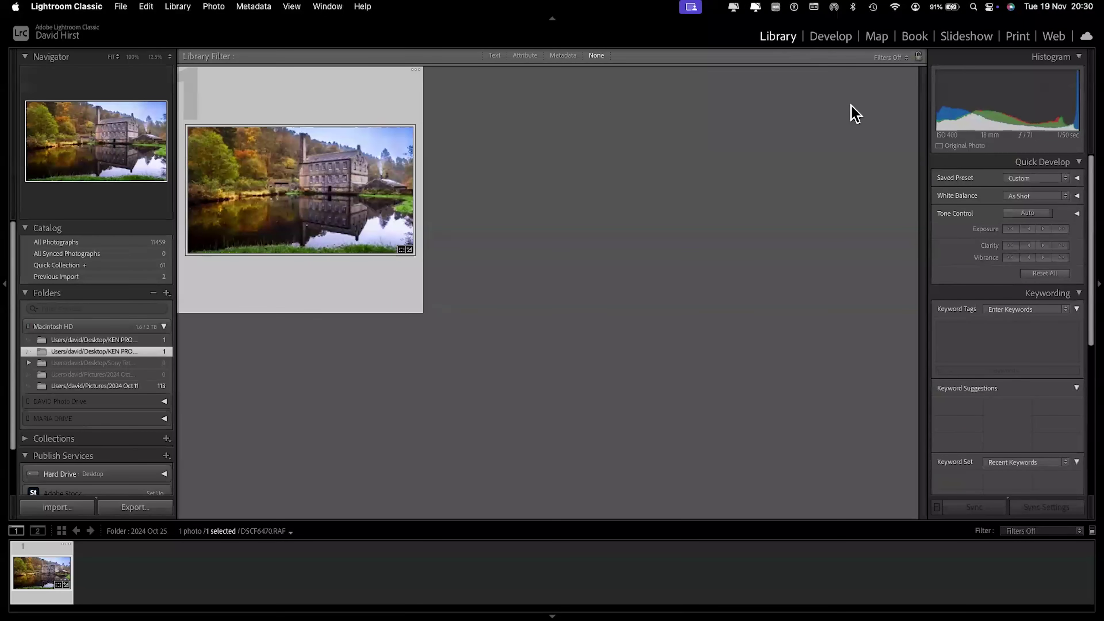
scroll(1067, 348, "down", 6)
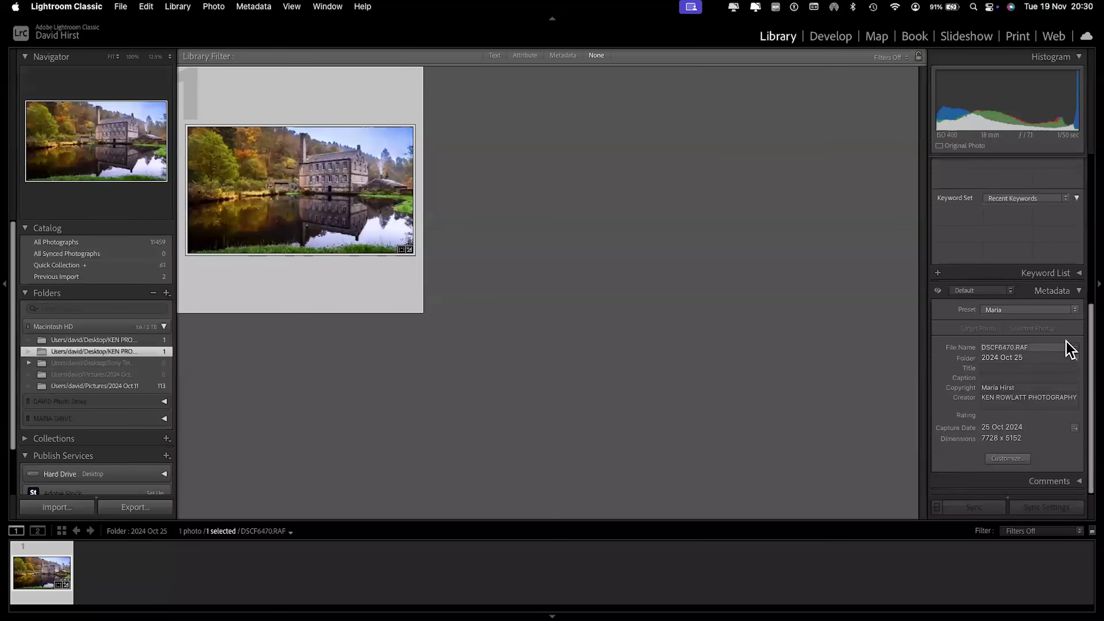
left_click(821, 40)
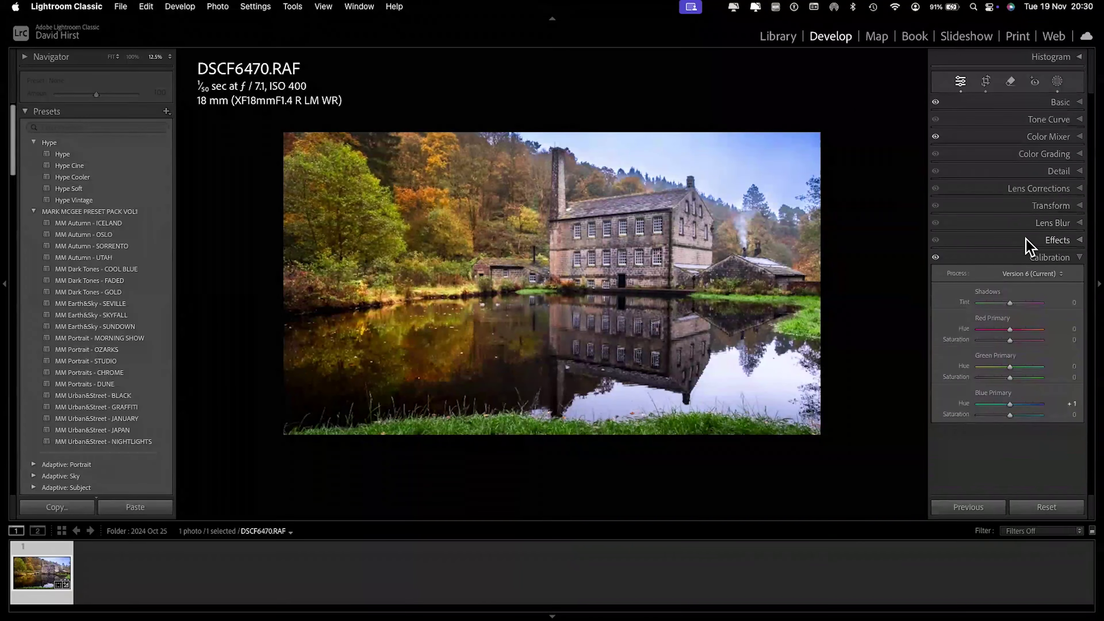
left_click(1080, 171)
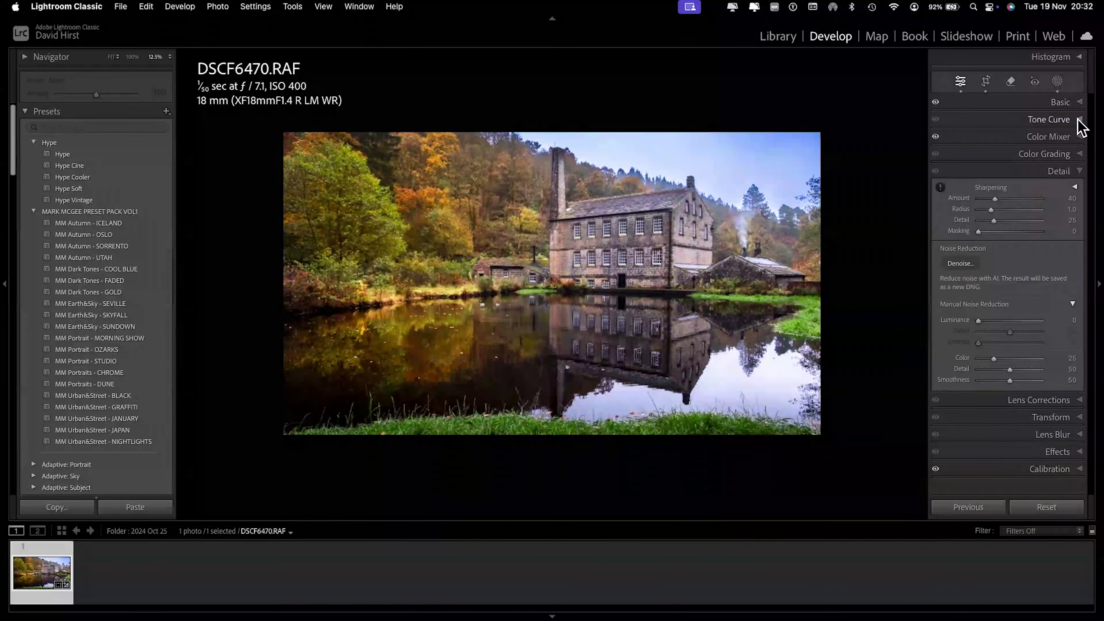
left_click(1079, 120)
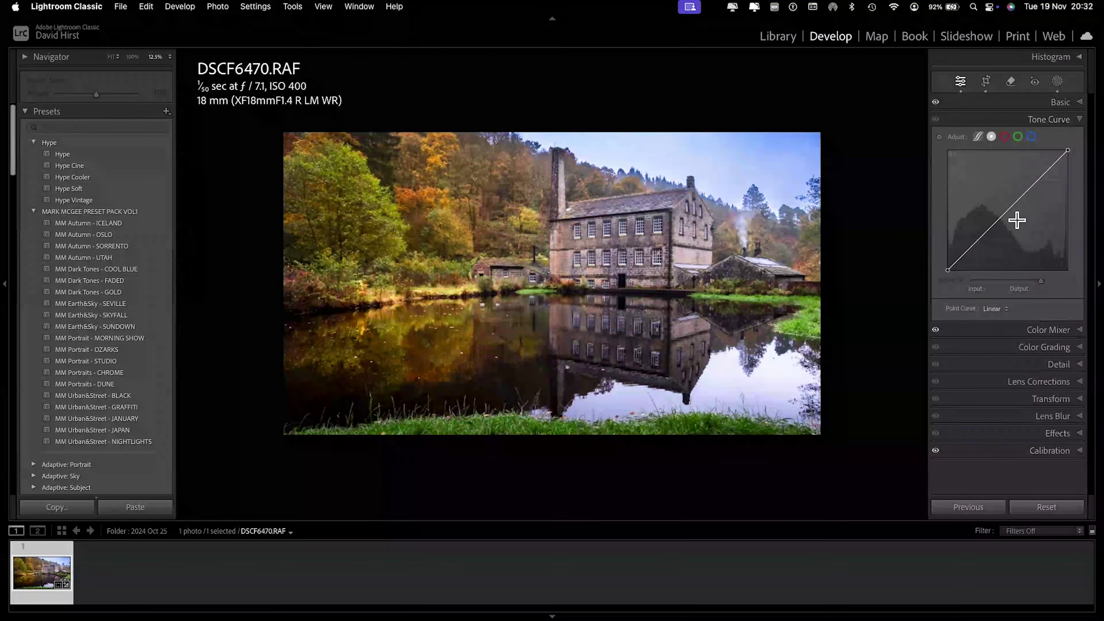
left_click(1080, 120)
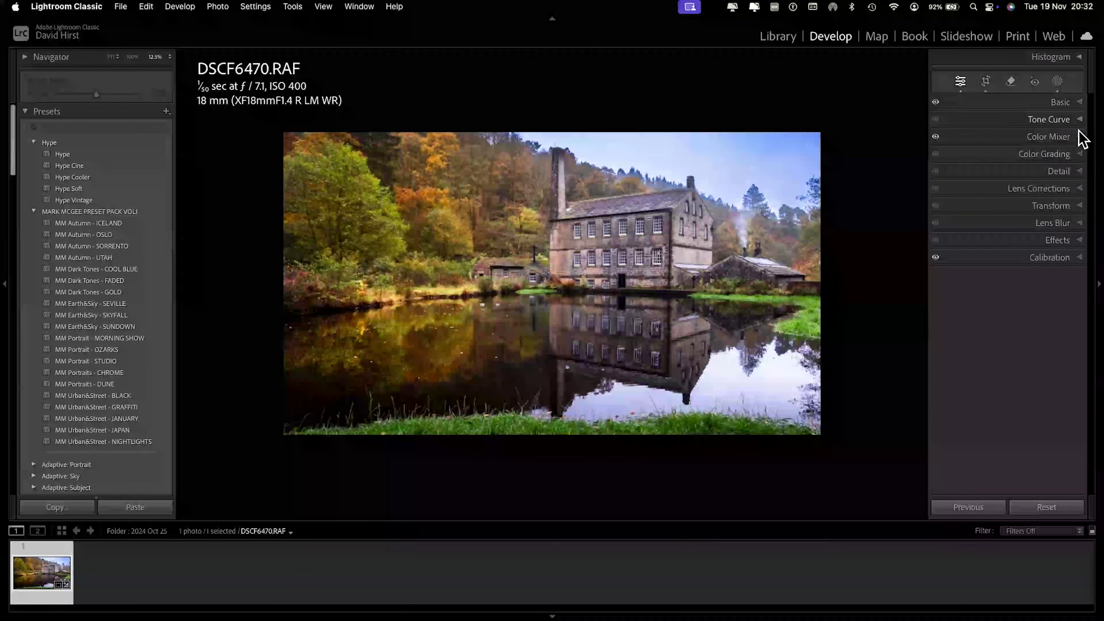
left_click(1079, 154)
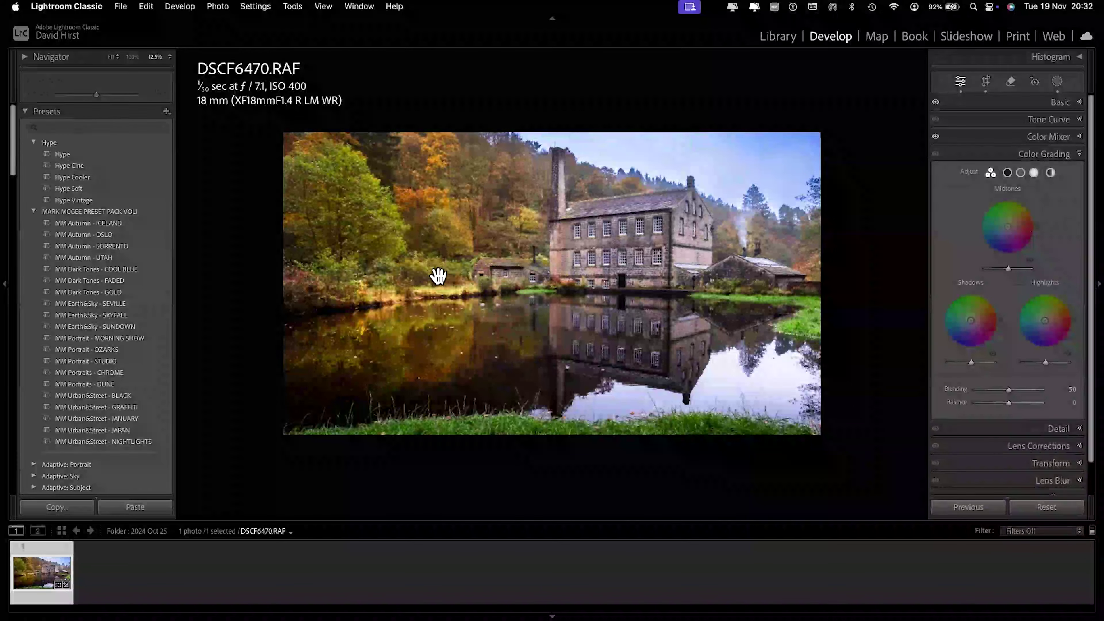
left_click(1059, 428)
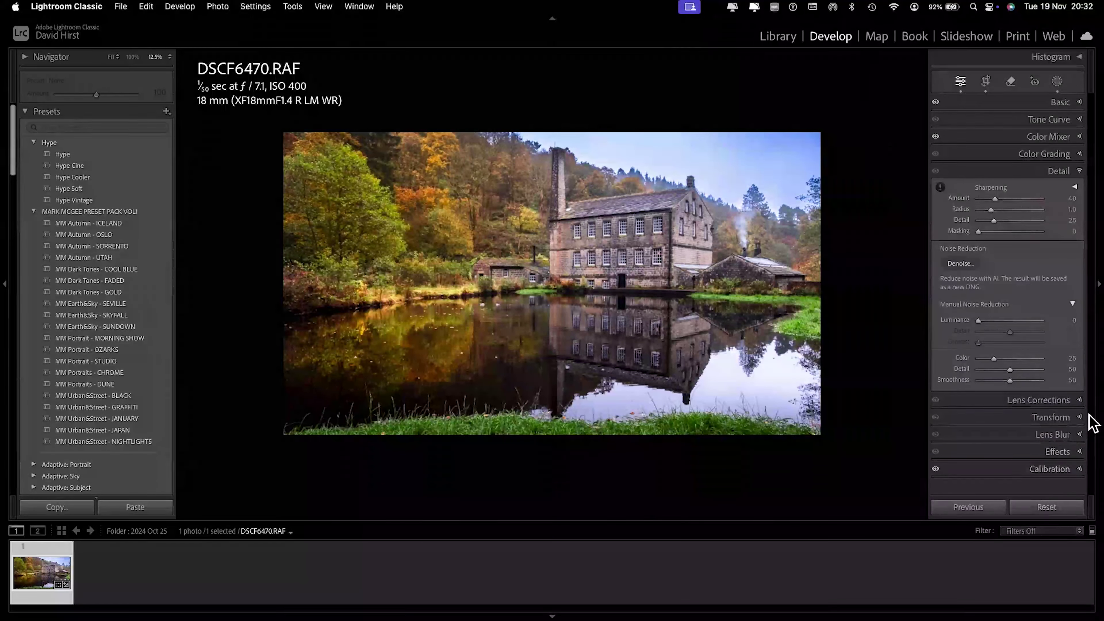
left_click(1082, 401)
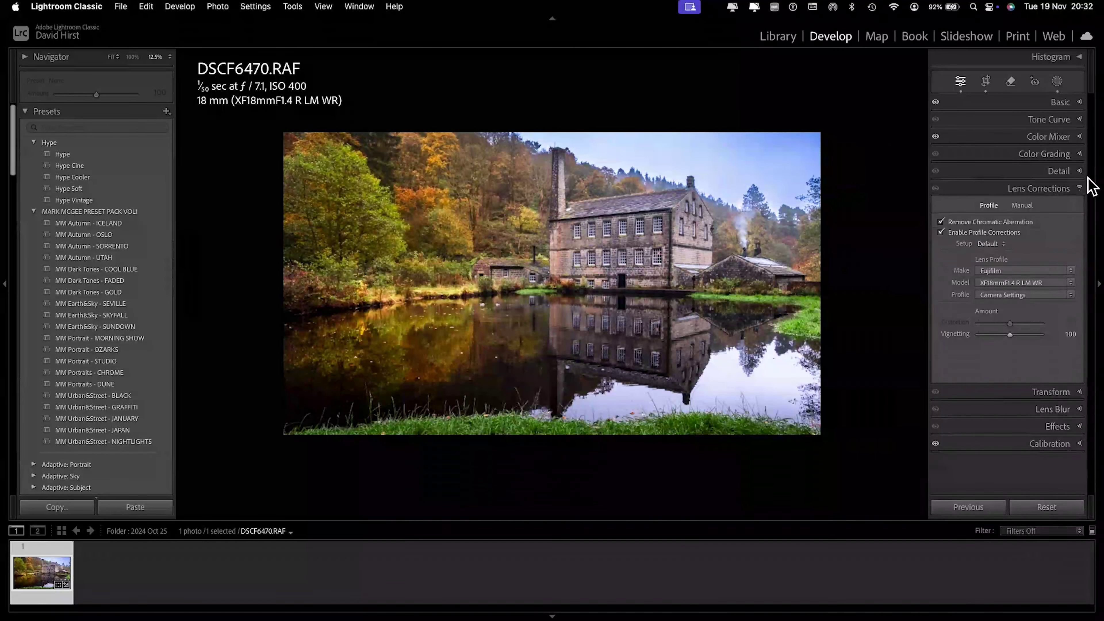
left_click(1076, 190)
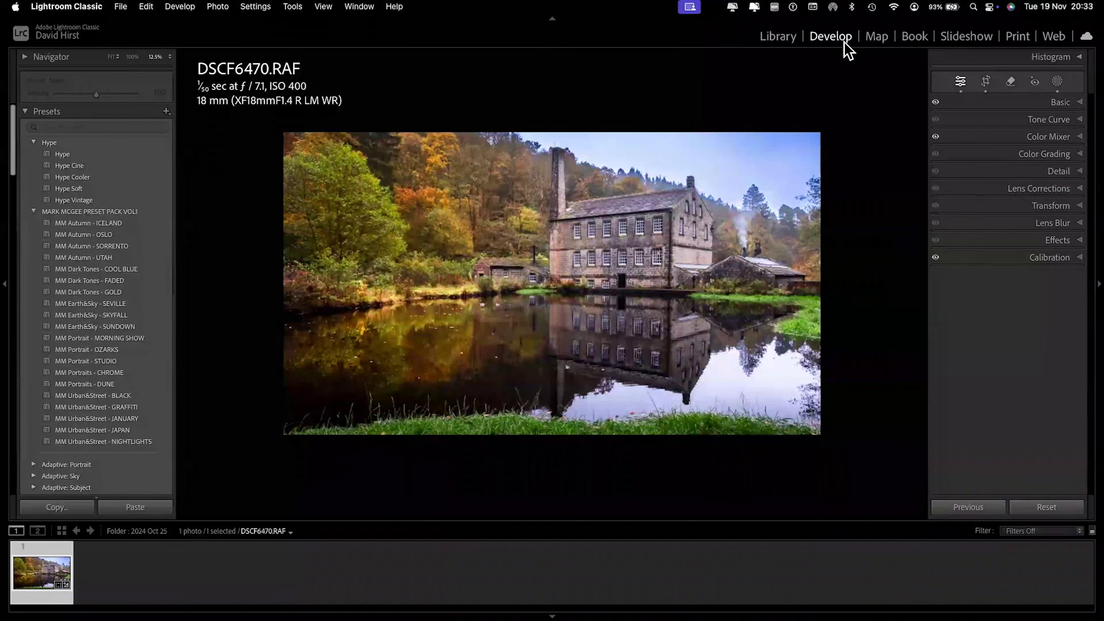
- Switch from the mill photo to the canal-side brick building photo DSCF6956.RAF in Develop and enlarge its view
left_click(777, 36)
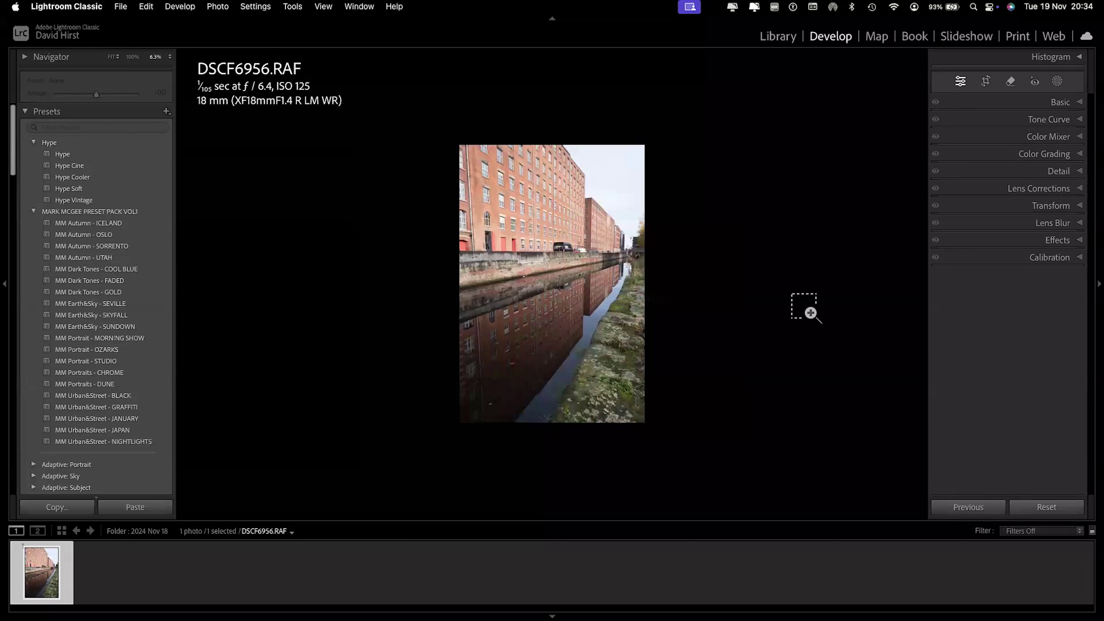
key("minus")
key("super+equal")
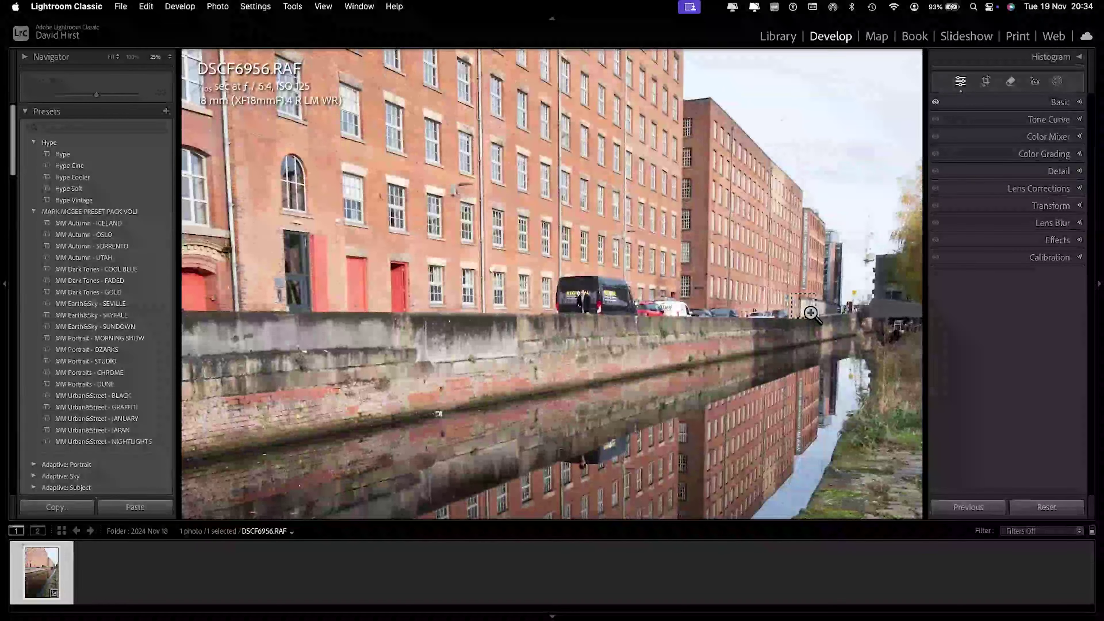
- Straighten the brick buildings with Guided Upright along two building verticals and set the Transform Y Offset to +0.2
key("super+minus")
key("super+minus")
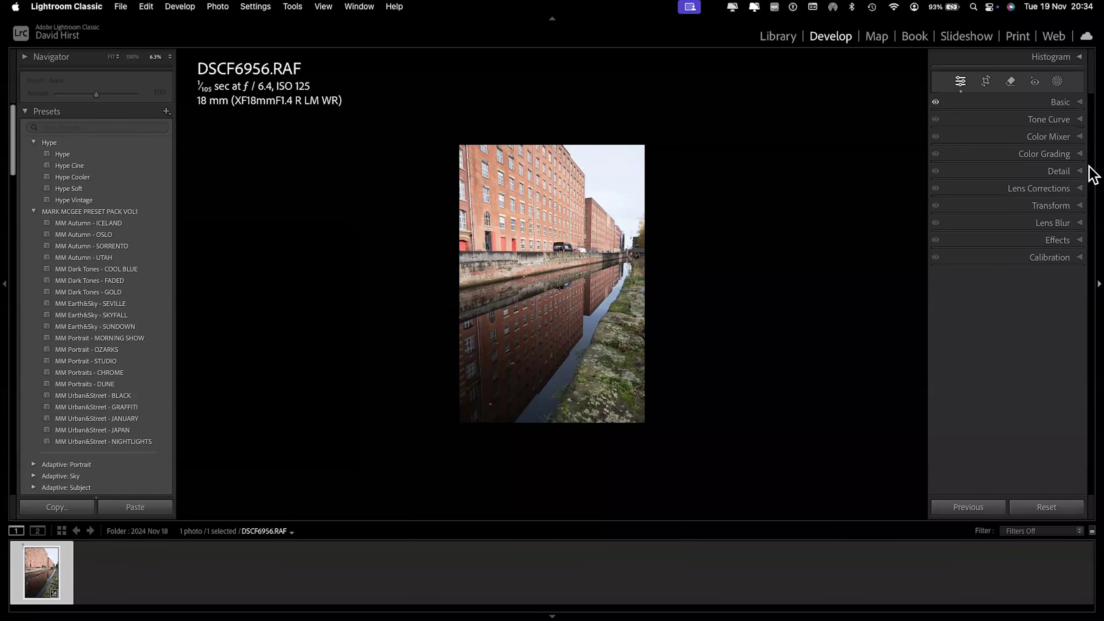
left_click(1079, 206)
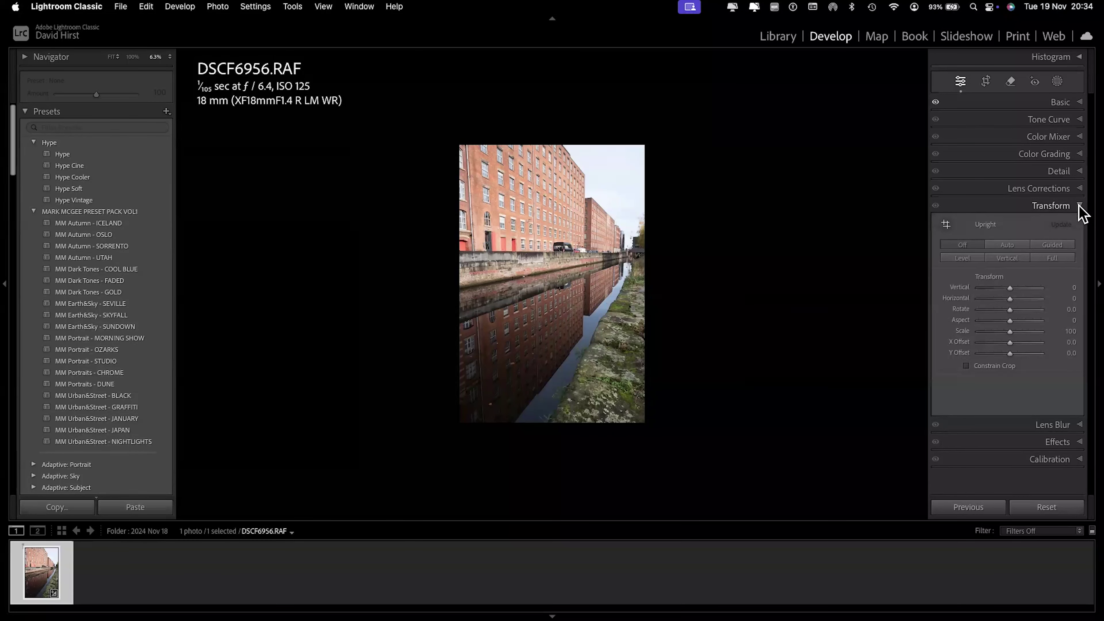
key("minus")
key("equal")
key("super+equal")
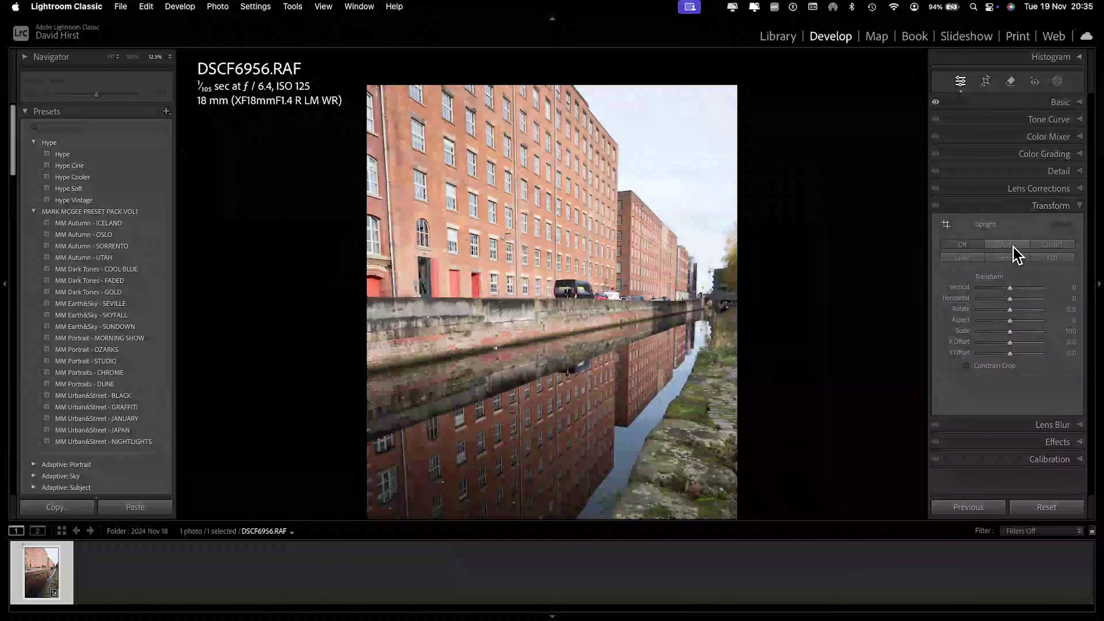
left_click(1054, 246)
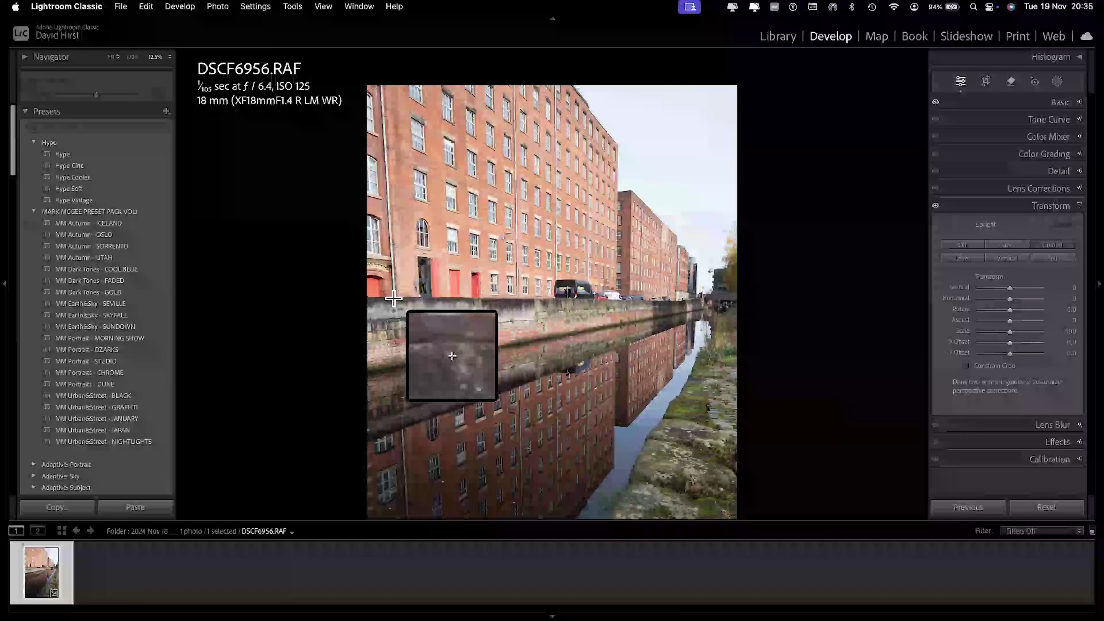
left_click_drag(395, 298, 395, 280)
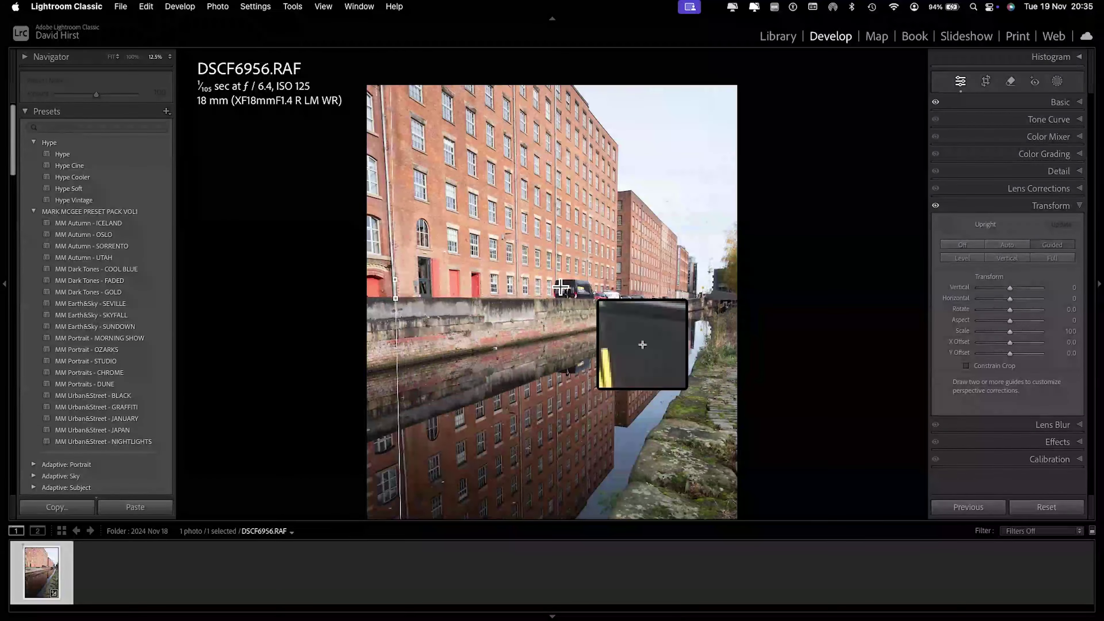
left_click_drag(396, 298, 396, 299)
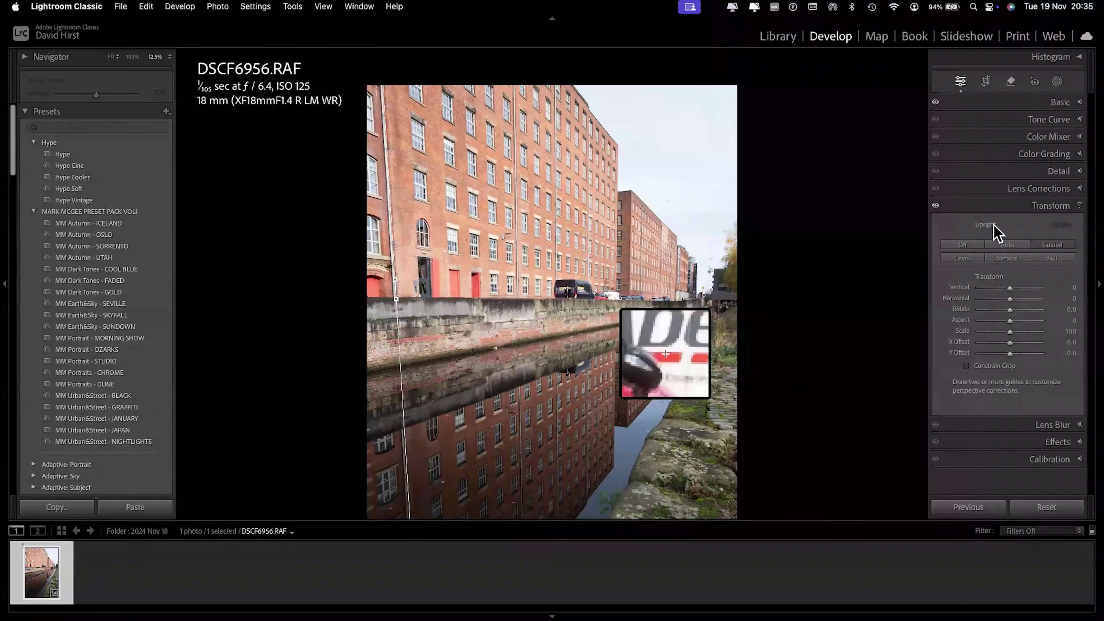
left_click_drag(585, 518, 630, 289)
left_click_drag(1009, 353, 1009, 361)
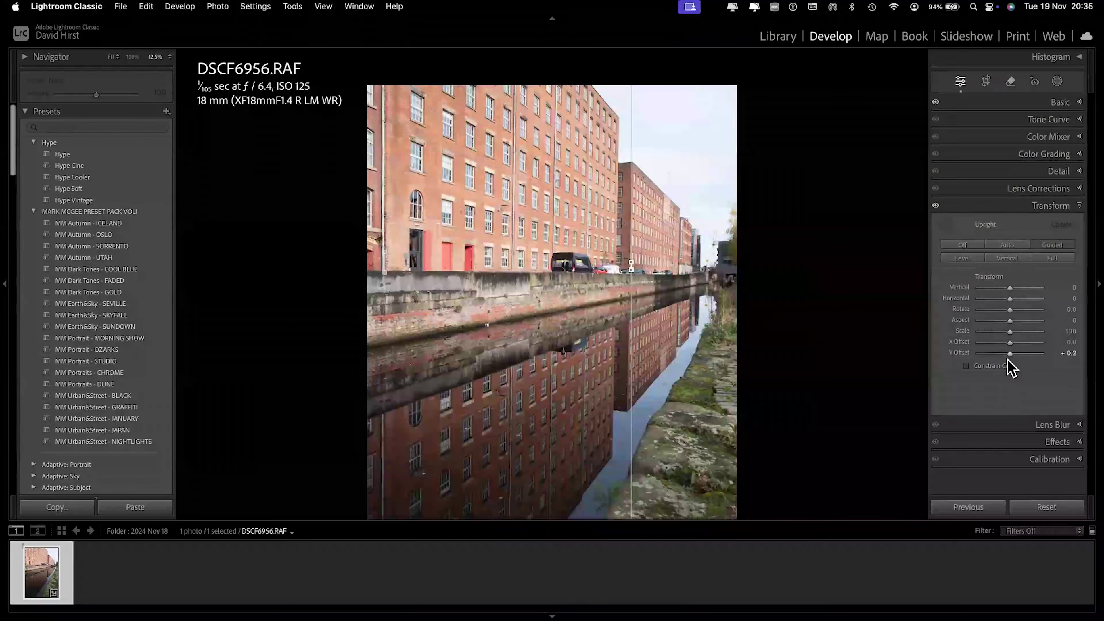
left_click(961, 86)
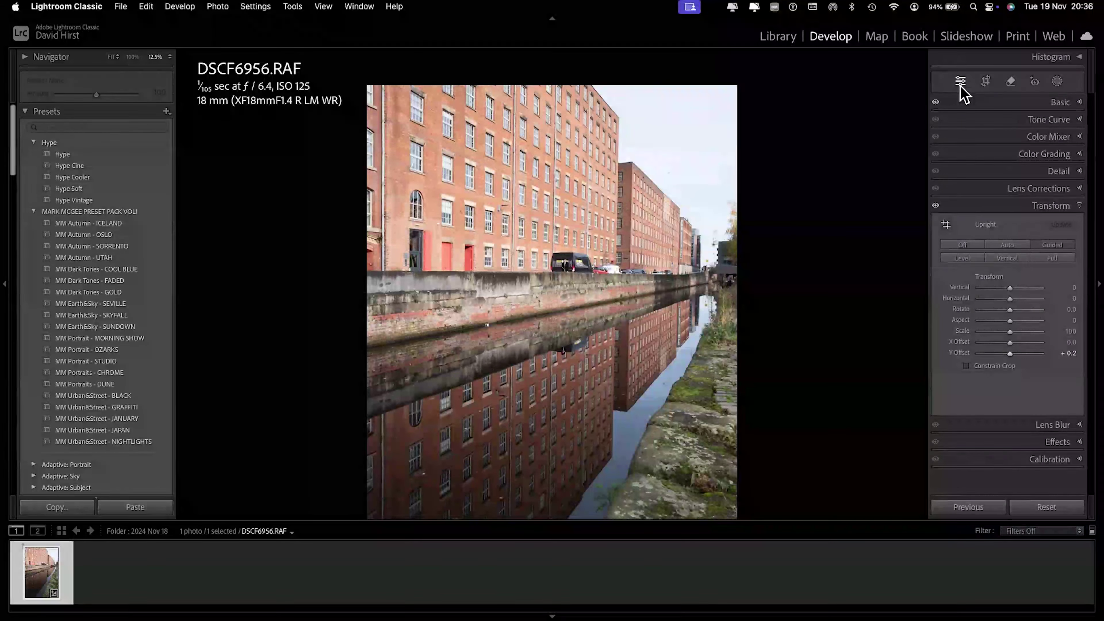
- Crop the canal photo to a 1 x 1 aspect, framing the buildings together with their reflection in the water
key("r")
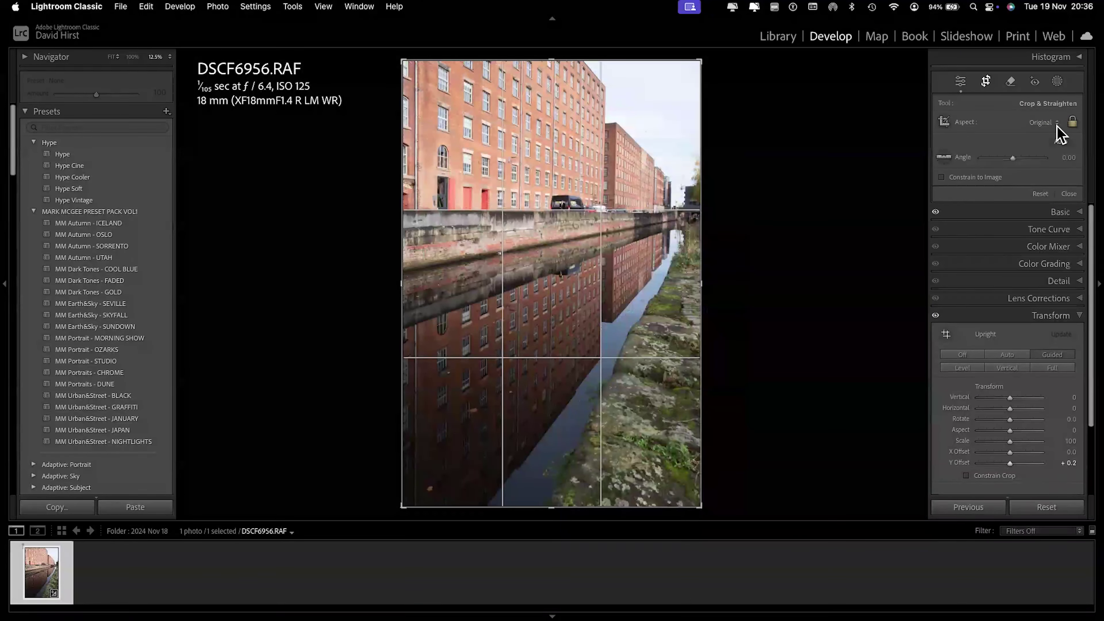
left_click(1056, 123)
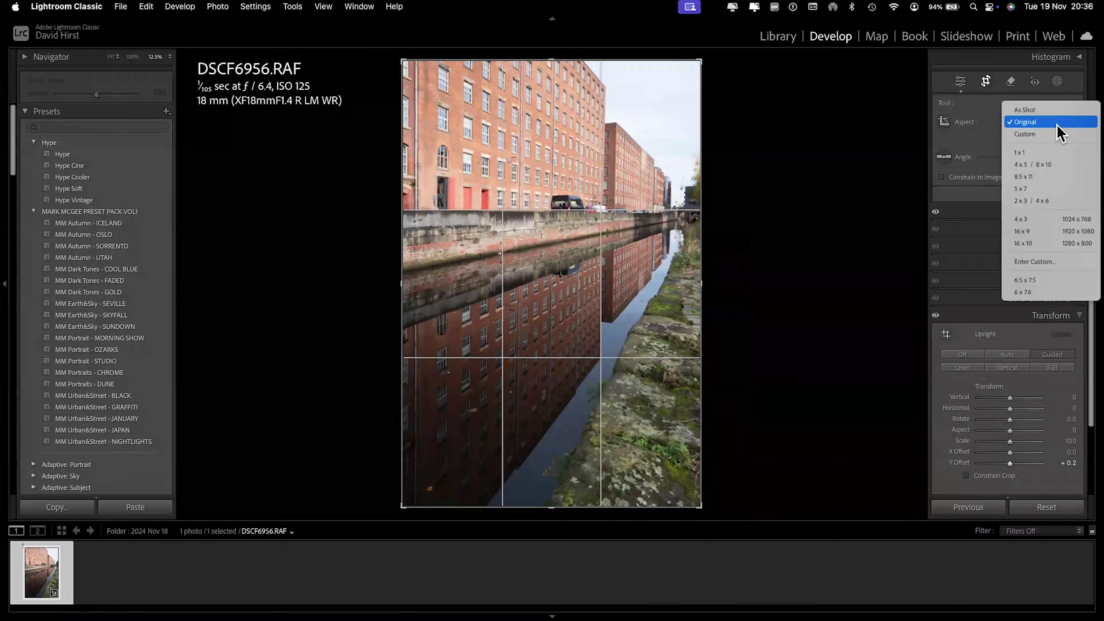
left_click(1034, 152)
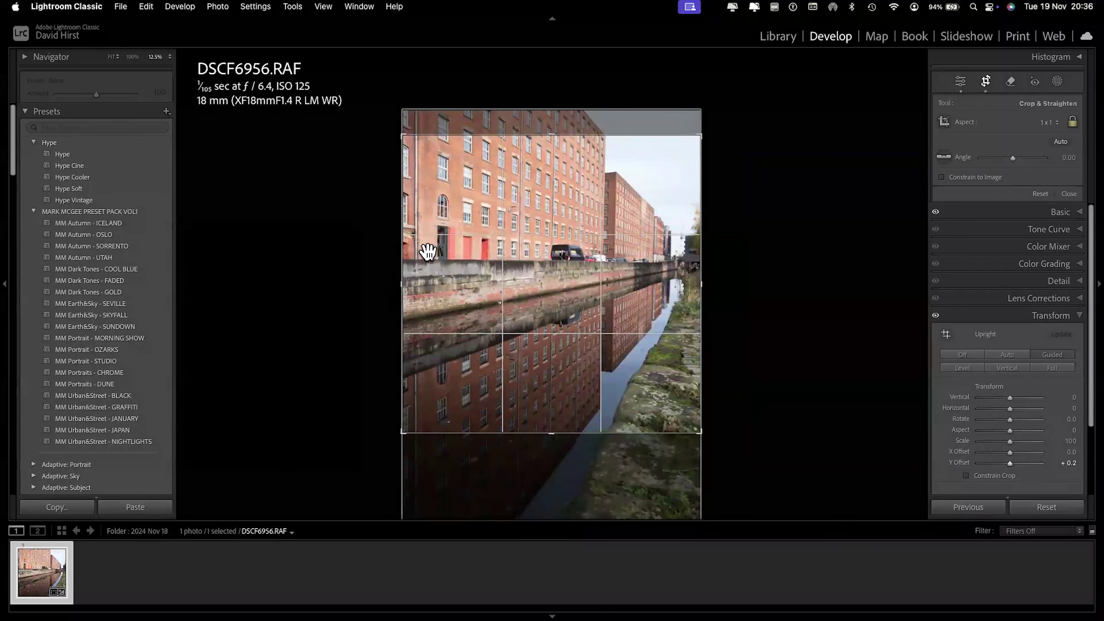
left_click_drag(401, 288, 411, 286)
key("Return")
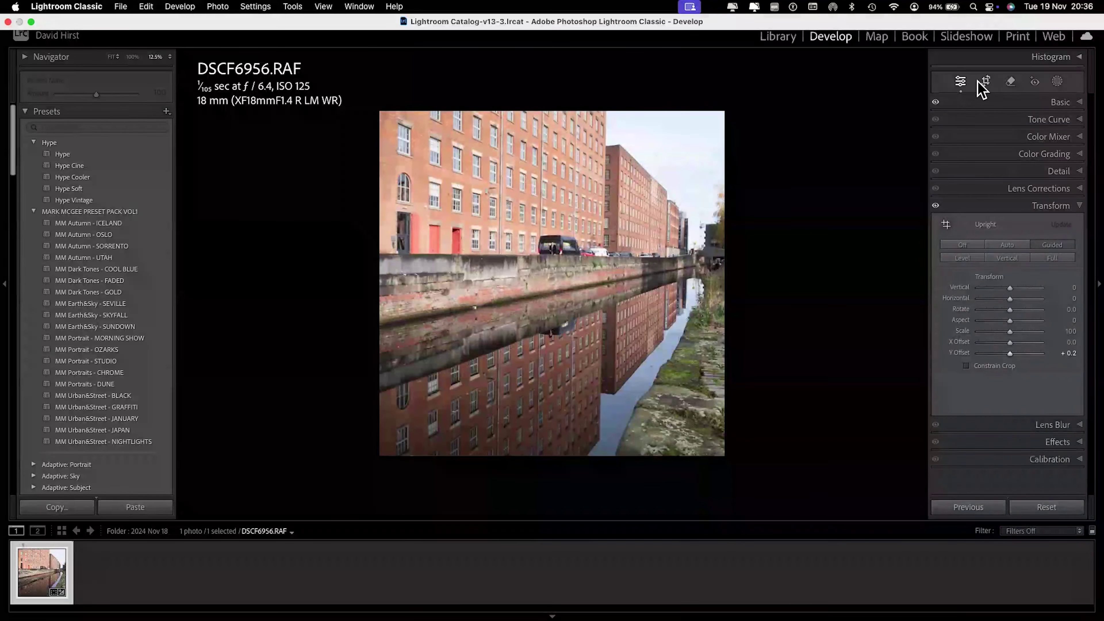
- Apply Auto tone to the canal photo and convert it to black and white with the B&W 12 profile
left_click(1082, 102)
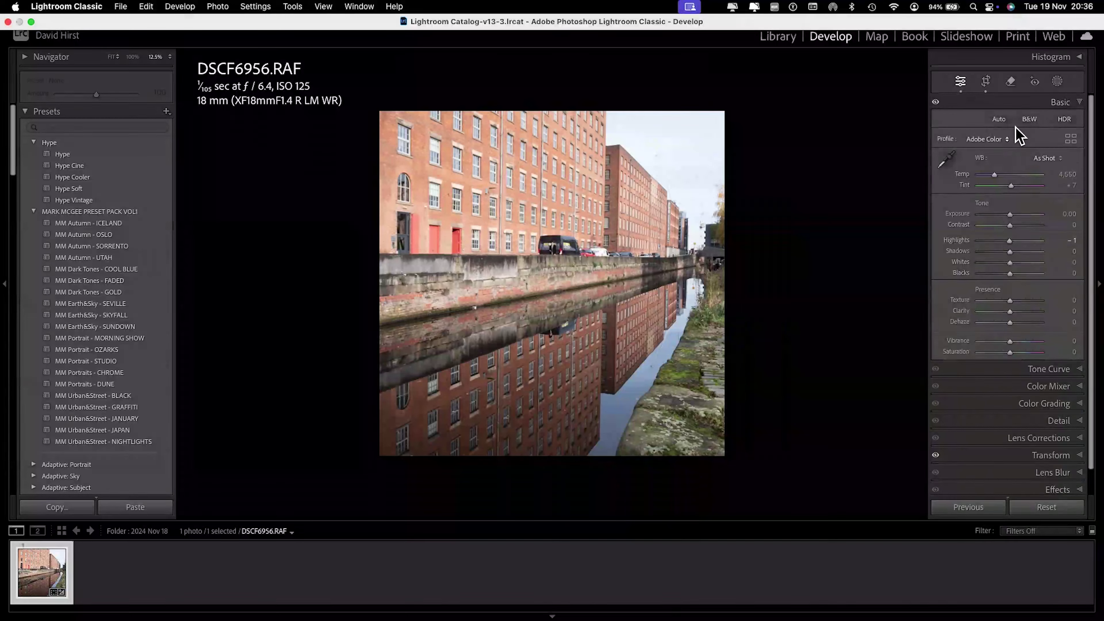
left_click(999, 119)
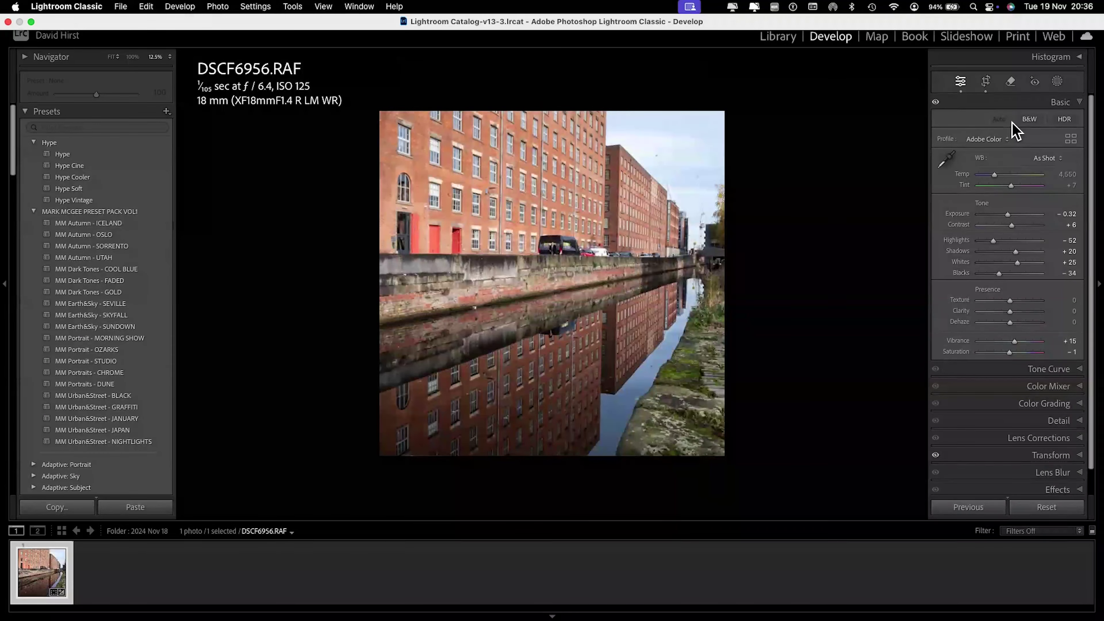
left_click(1070, 140)
scroll(1010, 328, "down", 10)
scroll(1009, 328, "up", 5)
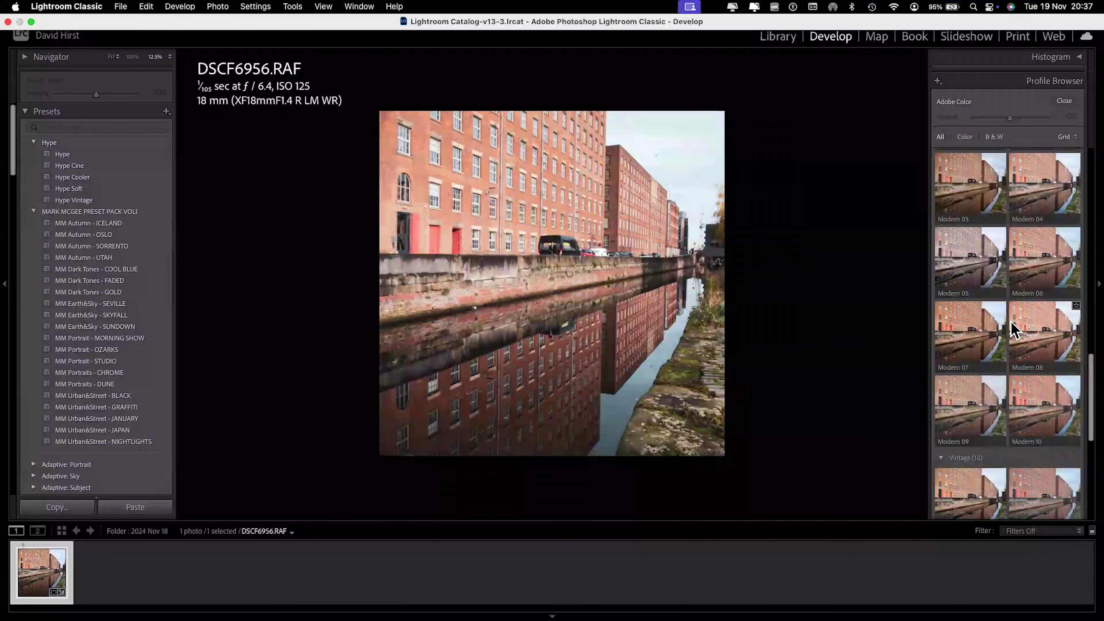
scroll(1012, 330, "up", 1)
scroll(1000, 301, "down", 15)
scroll(995, 290, "up", 5)
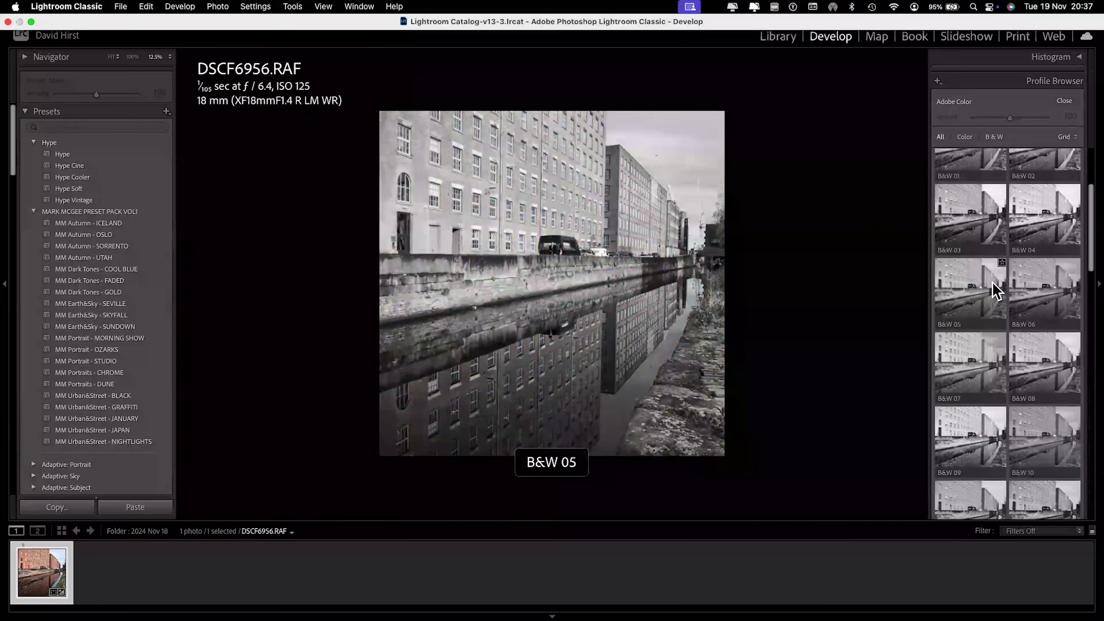
scroll(996, 290, "up", 1)
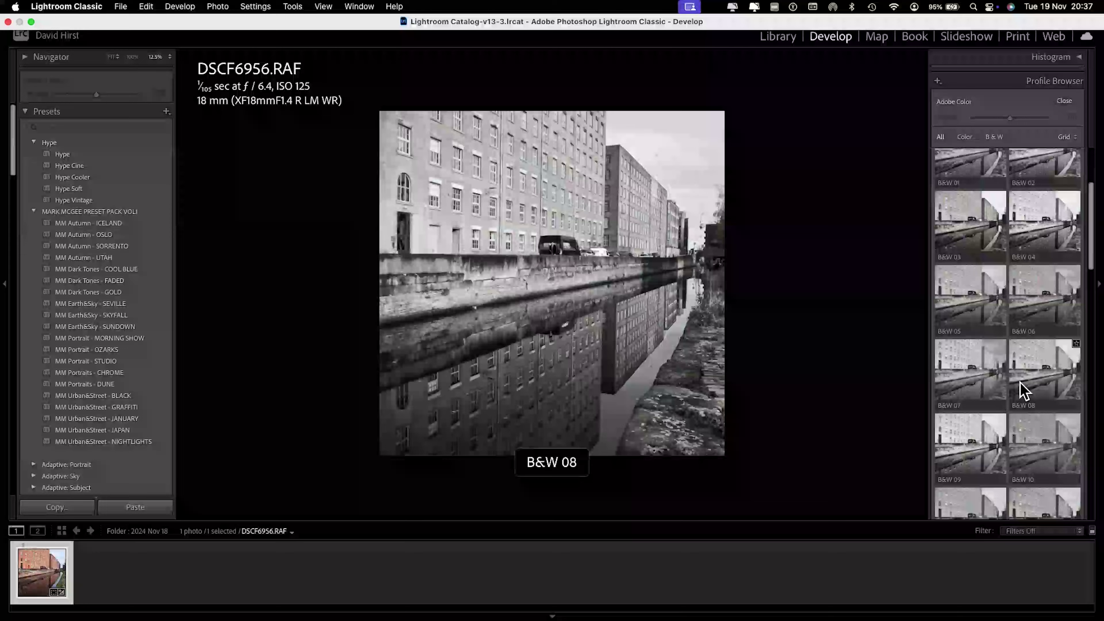
scroll(1026, 387, "down", 5)
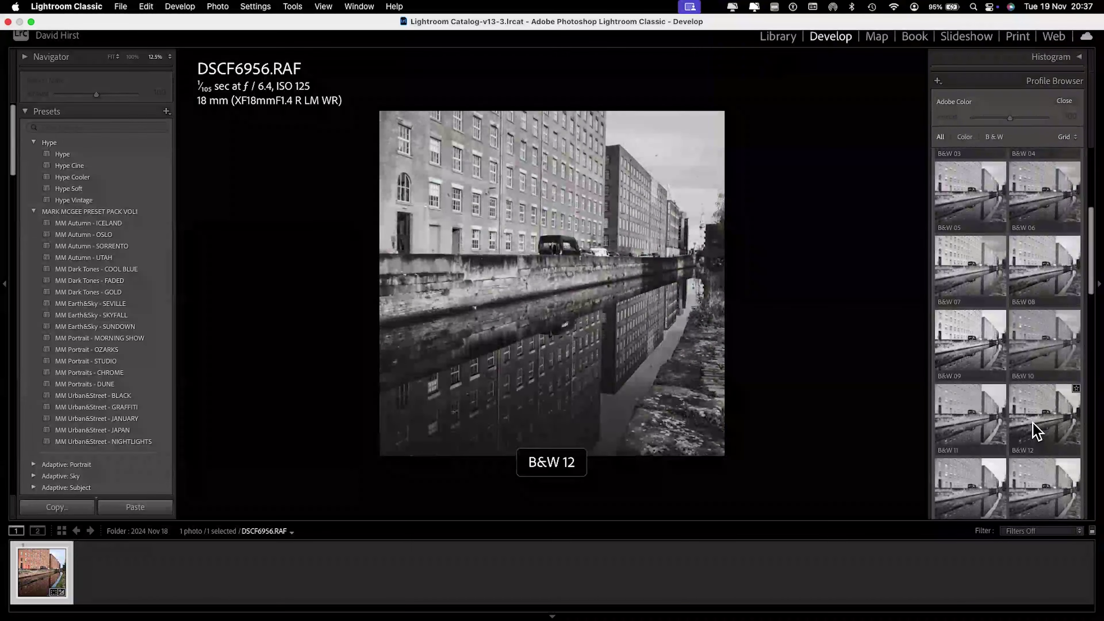
left_click(1035, 430)
- Preview the Vintage profiles on the canal photo without applying one, and return to the Library grid
scroll(1030, 360, "down", 15)
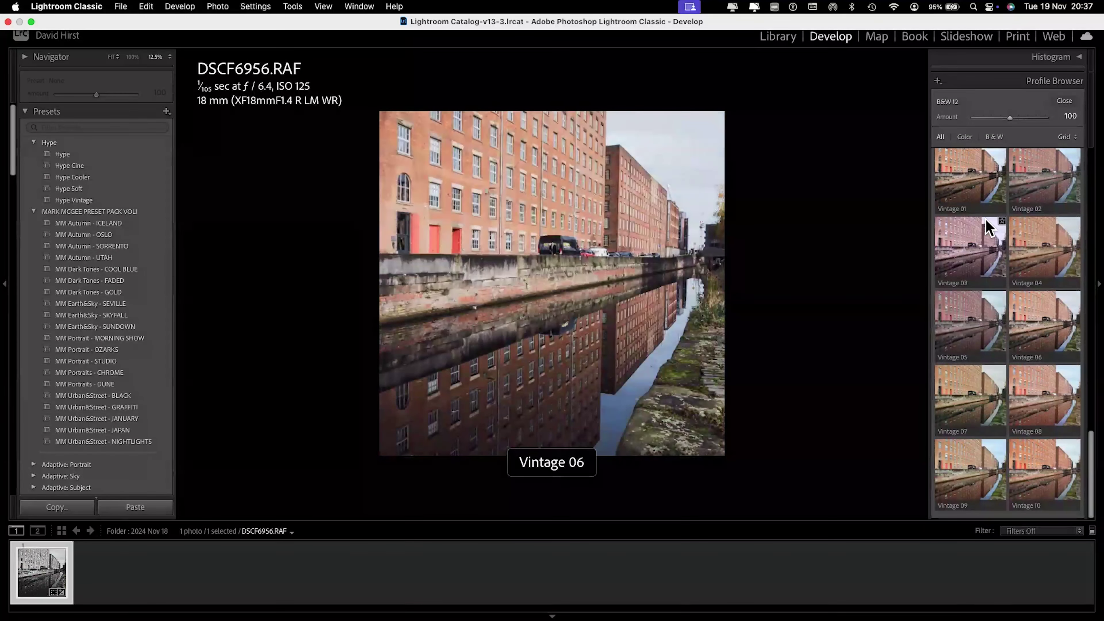
scroll(1039, 278, "up", 10)
scroll(1045, 281, "up", 2)
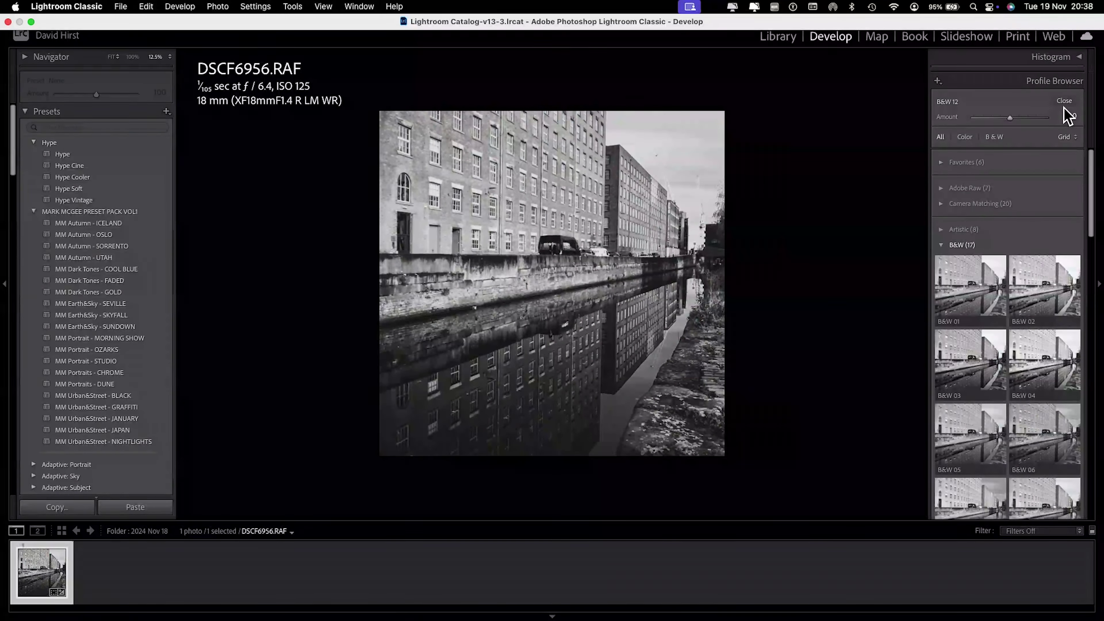
left_click(1064, 101)
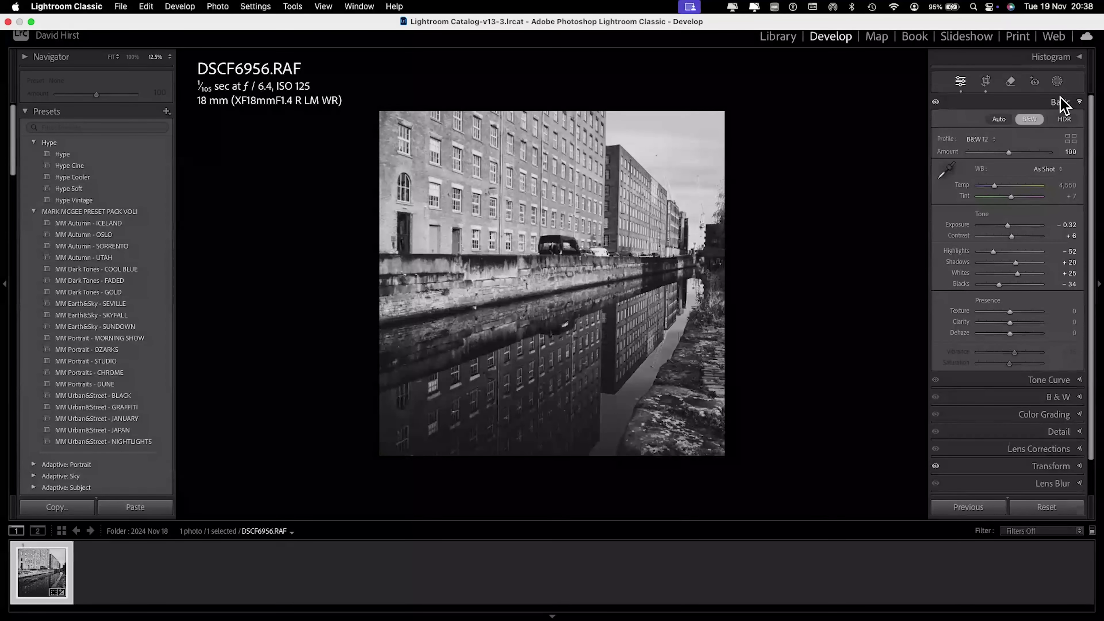
key("g")
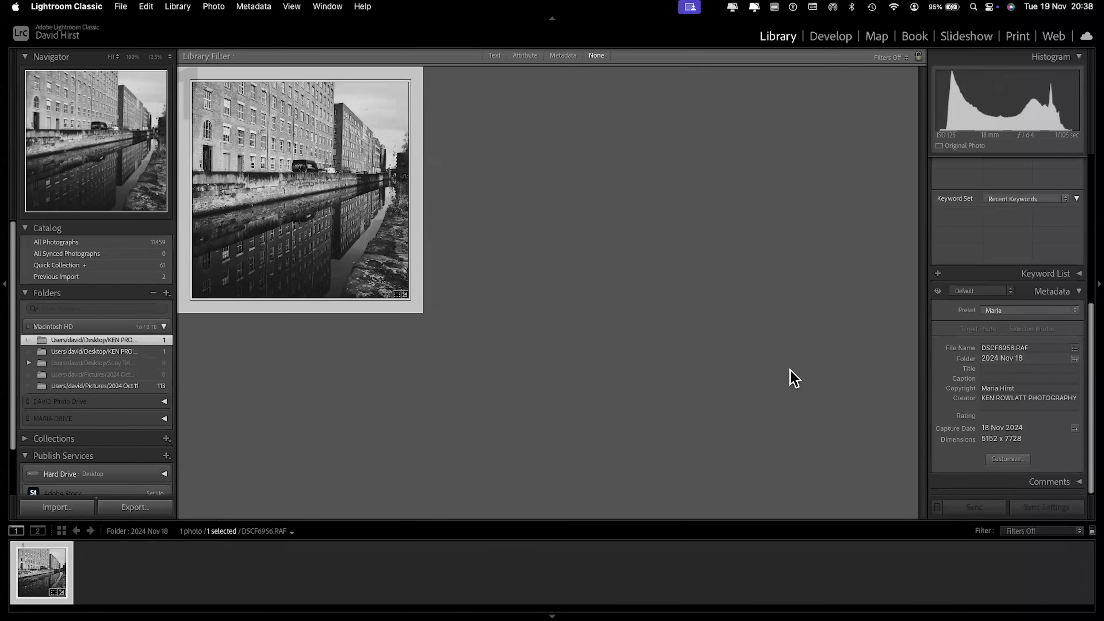
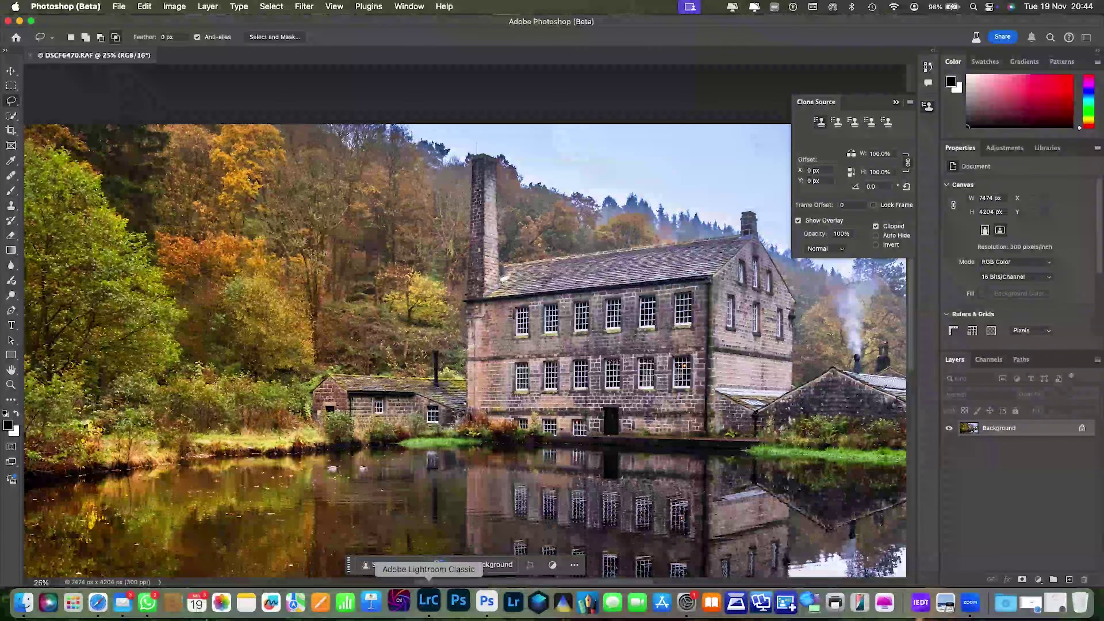
- Switch to Lightroom Classic and quit it, skipping the catalog backup this time
left_click(436, 601)
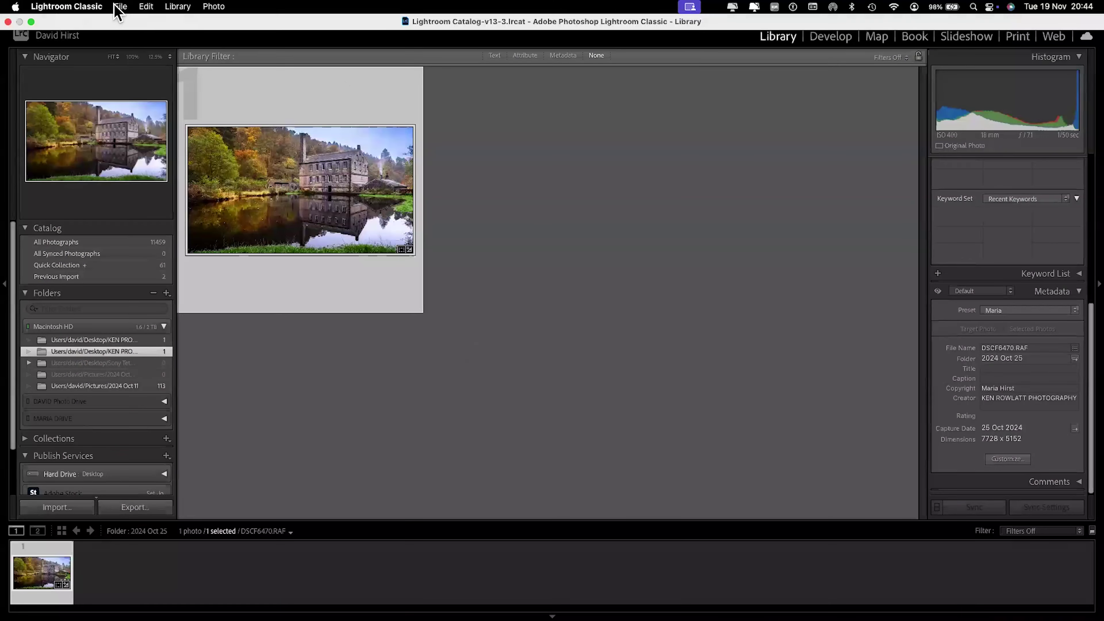
key("super+q")
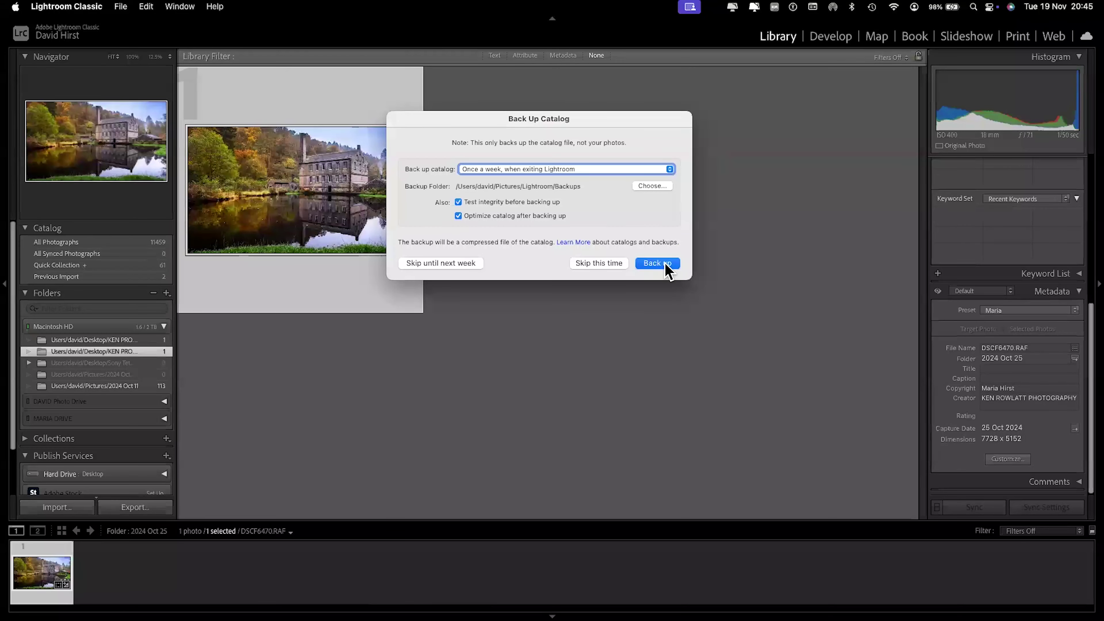
left_click(587, 265)
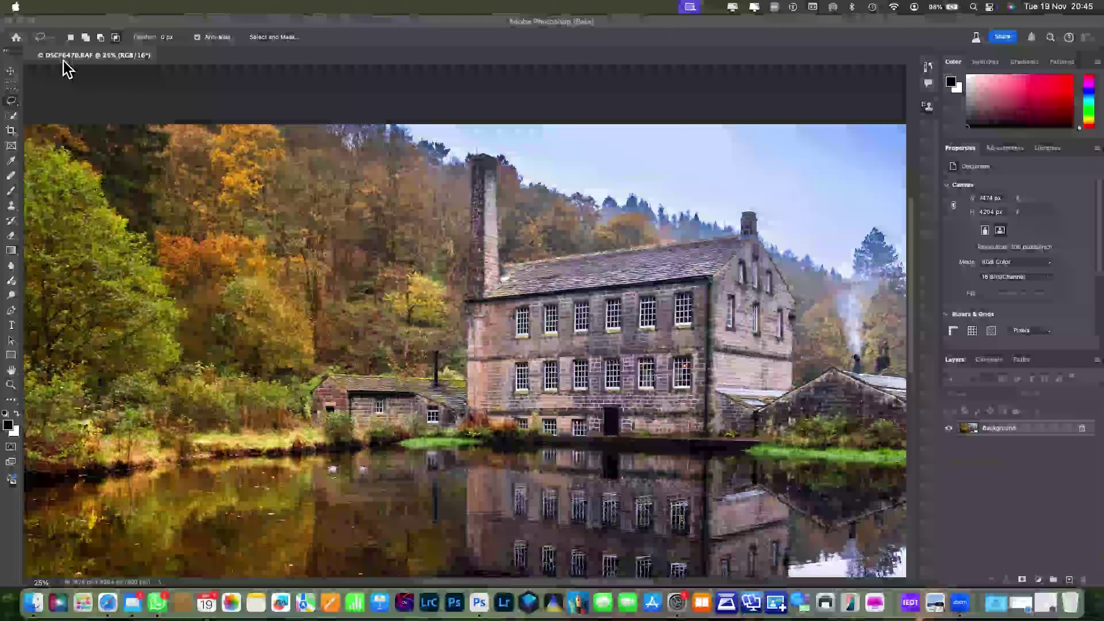
- Return to Photoshop (Beta) and close DSCF6470.RAF without saving its changes
left_click(37, 61)
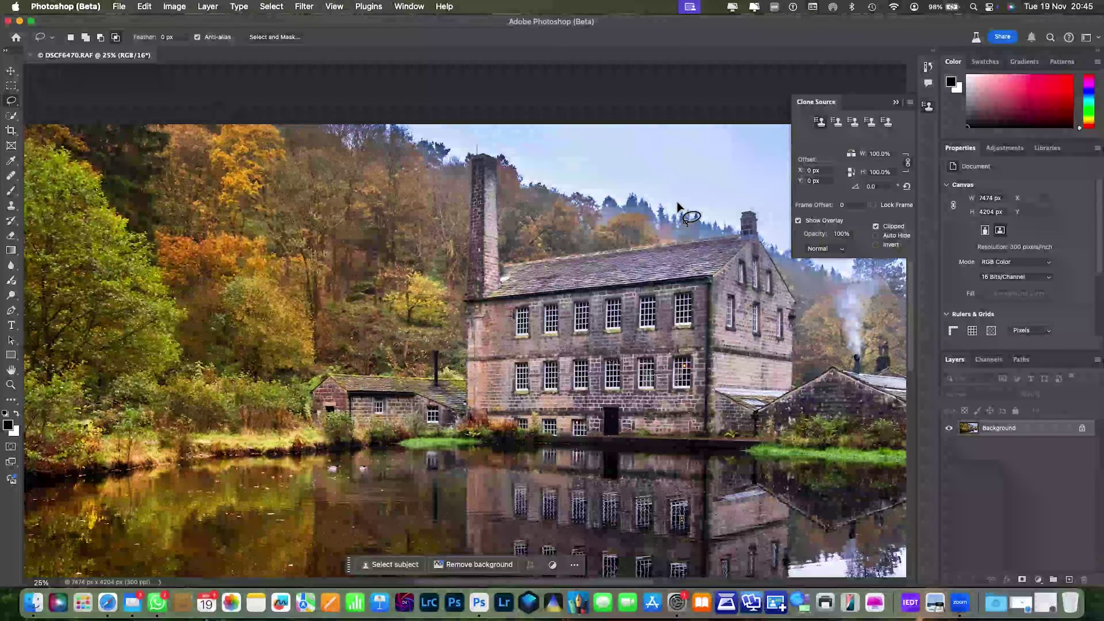
scroll(186, 92, "down", 5)
key("cmd+w")
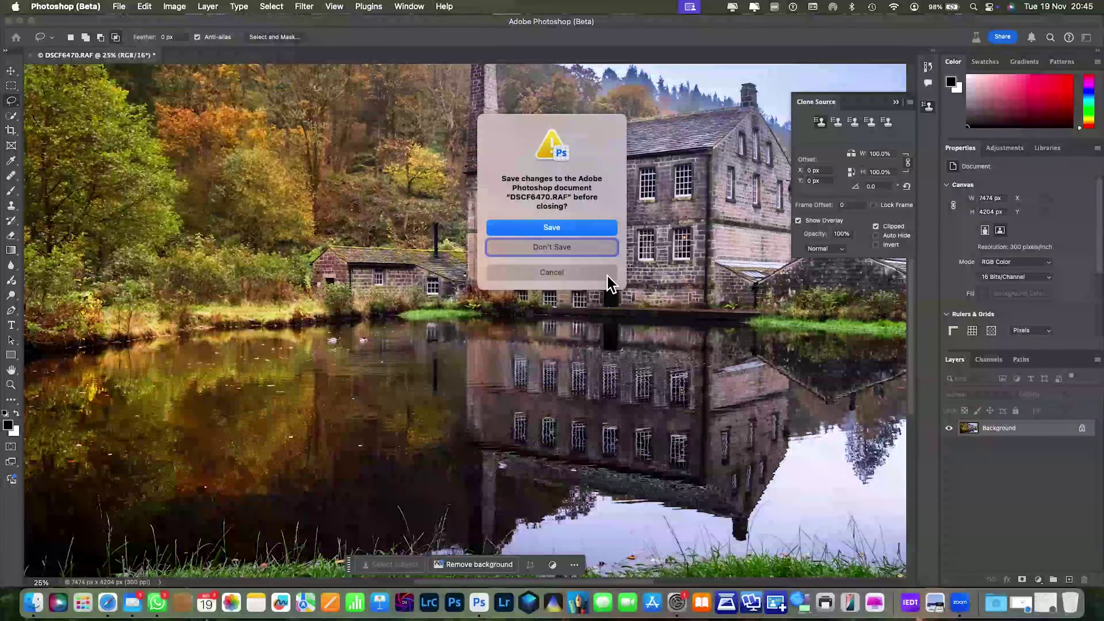
left_click(559, 248)
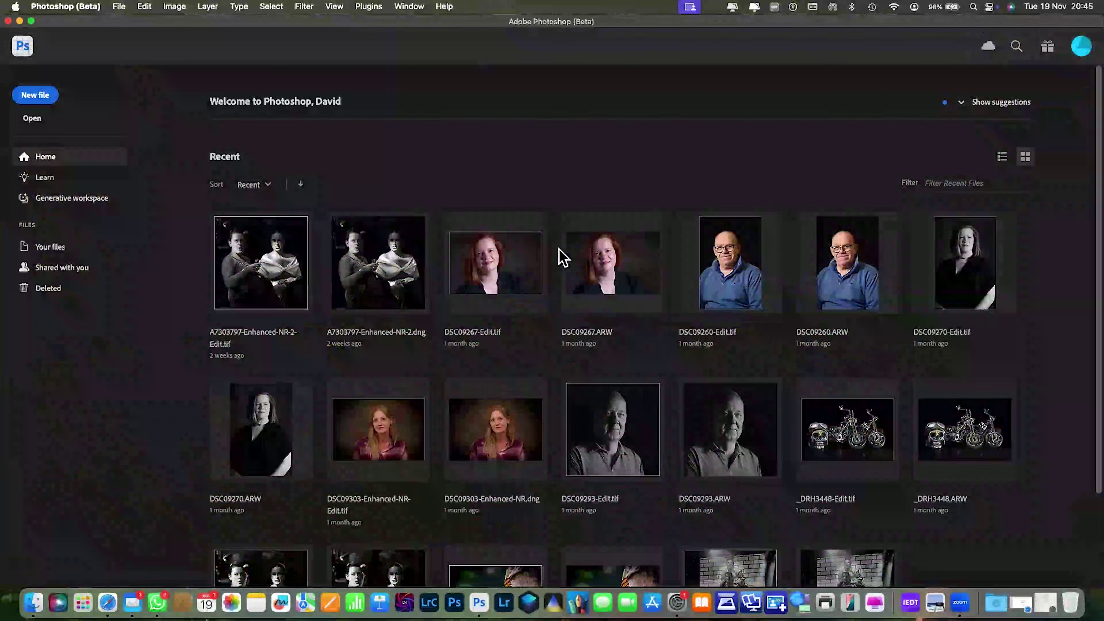
- Open the mill photo DSCF6470.jpg from the Desktop
key("super+o")
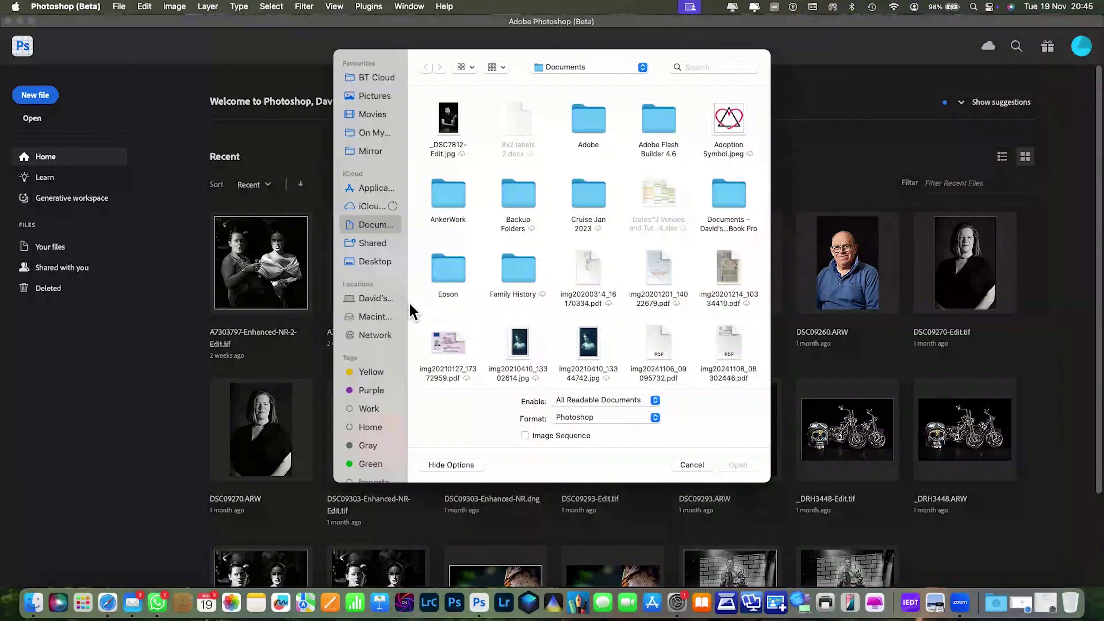
left_click(374, 263)
double_click(588, 192)
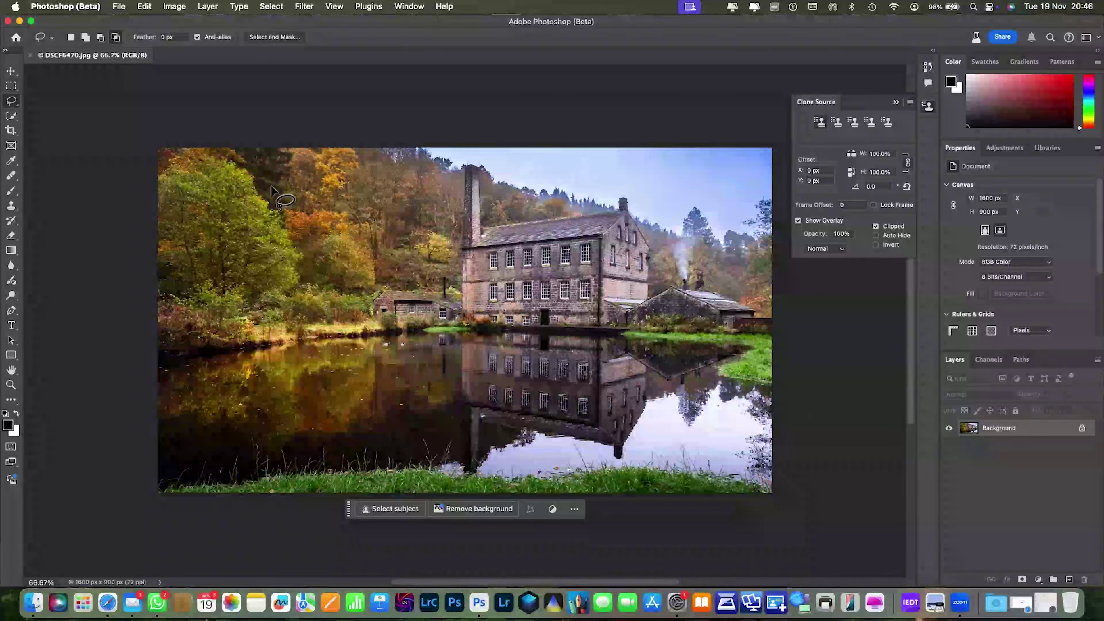
- Resize the mill image to 12 inches wide at 300 pixels/inch with Automatic resampling
left_click(174, 6)
left_click(192, 95)
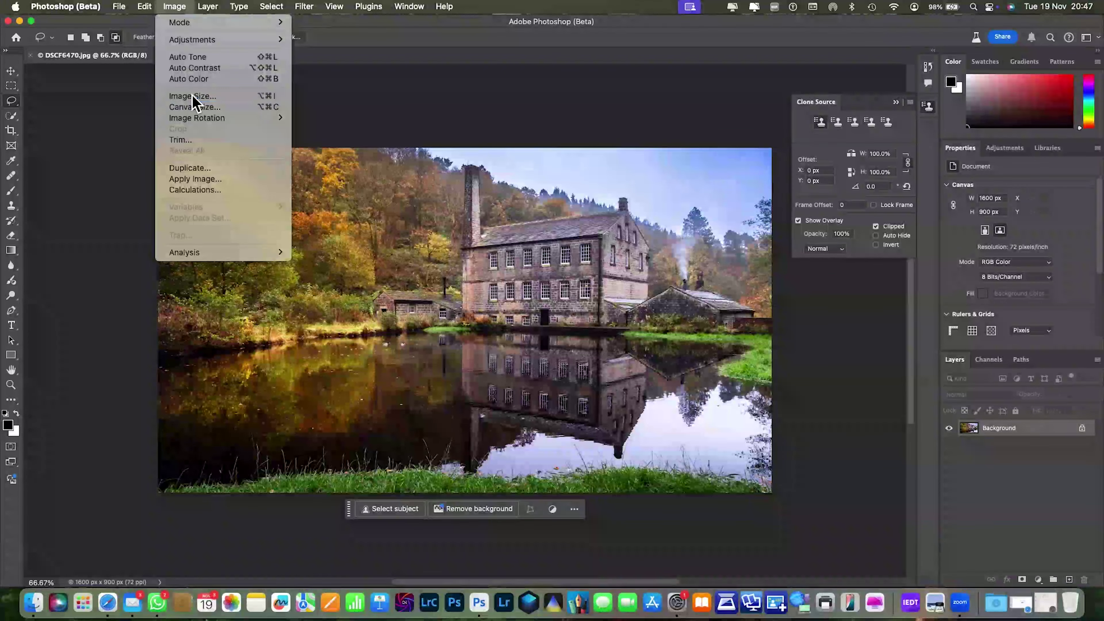
left_click(695, 274)
left_click(698, 264)
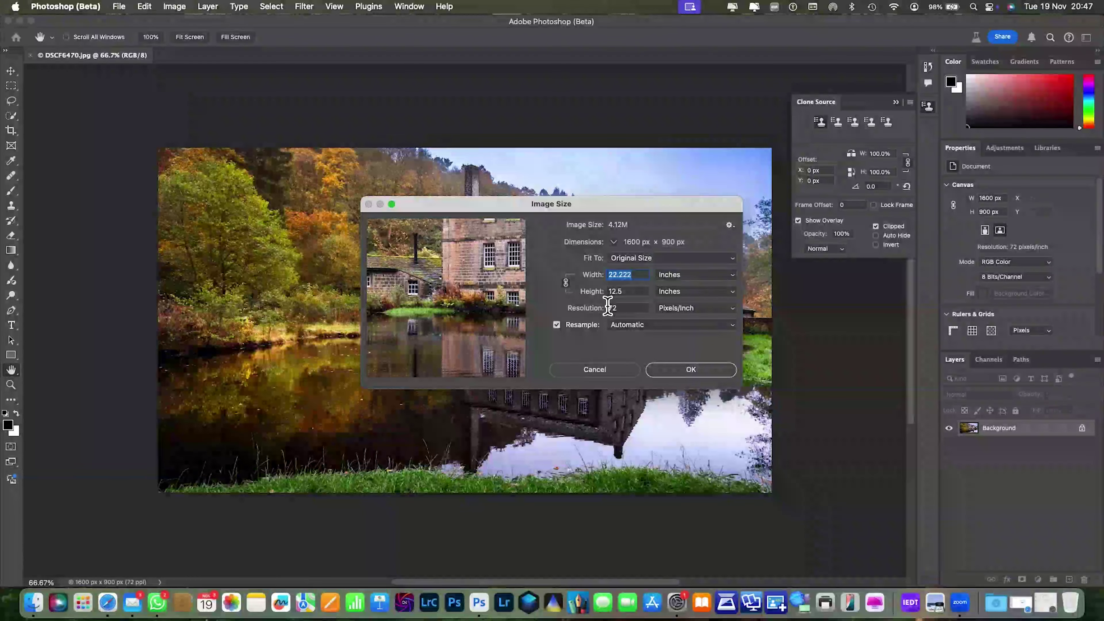
double_click(615, 307)
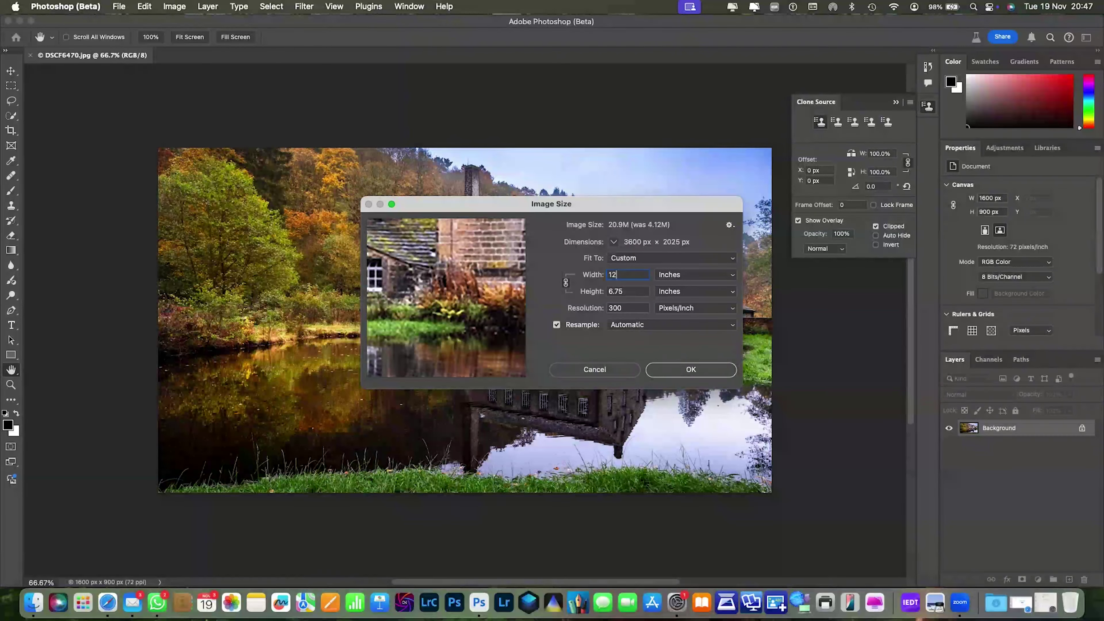
key("Return")
key("l")
key("super+minus")
key("super+minus")
key("super+minus")
key("super+minus")
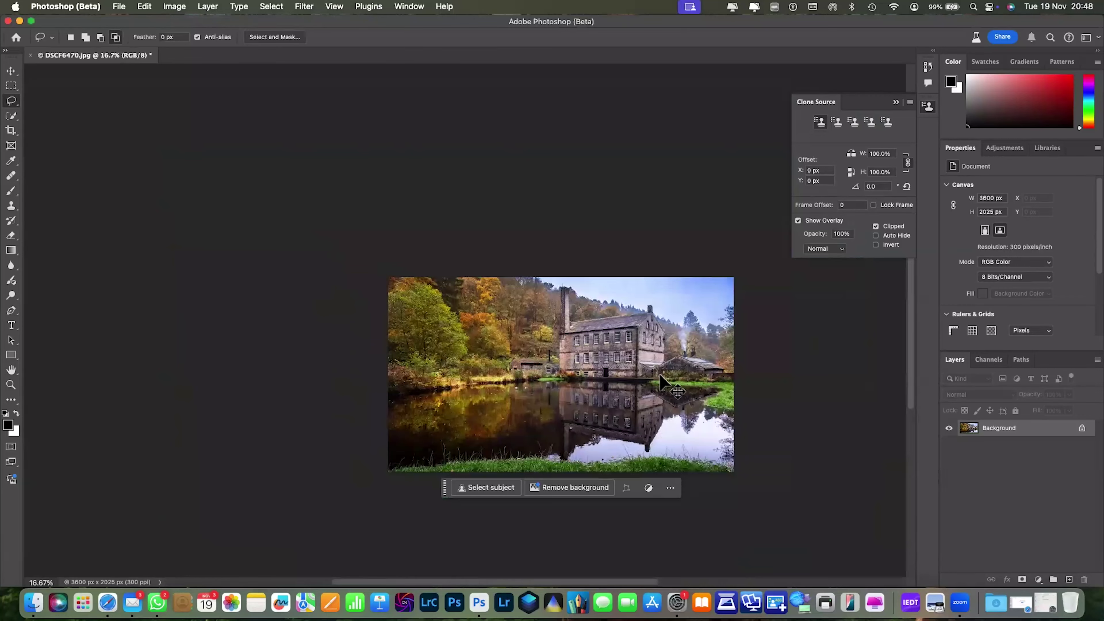
- Open the Canvas Size settings for the mill image and set the width unit to millimeters
key("super+plus")
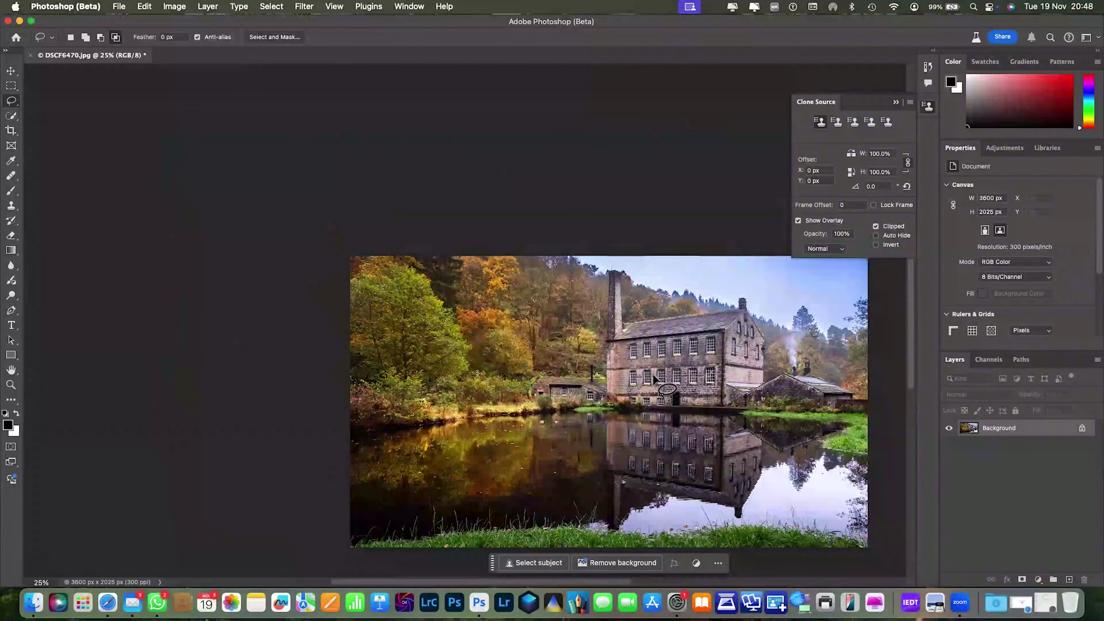
key("super+minus")
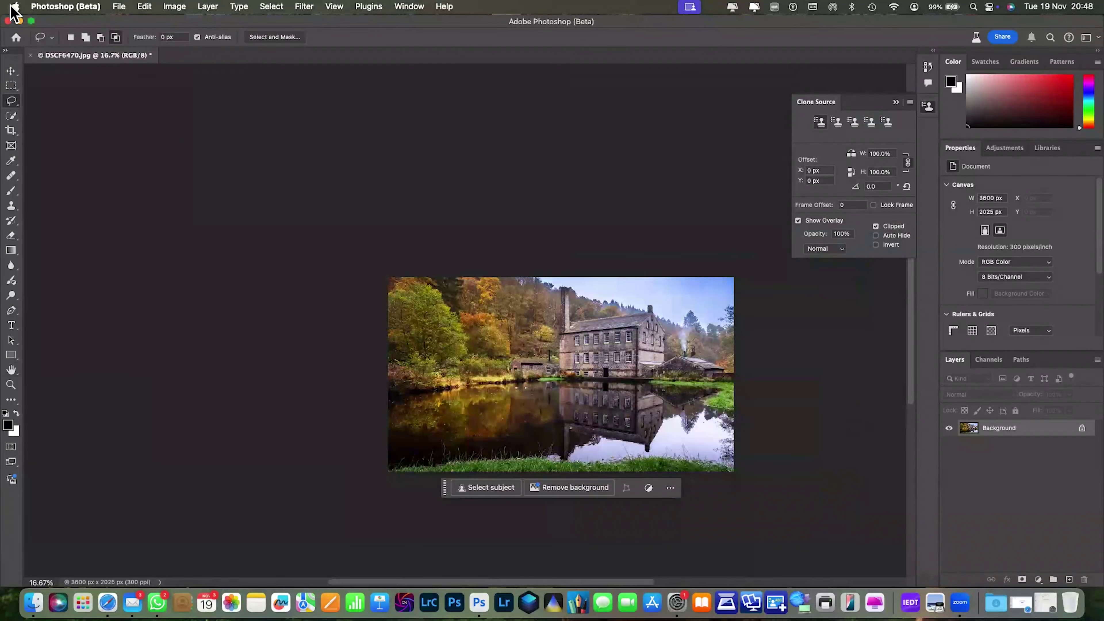
left_click(174, 6)
left_click(191, 111)
left_click(793, 371)
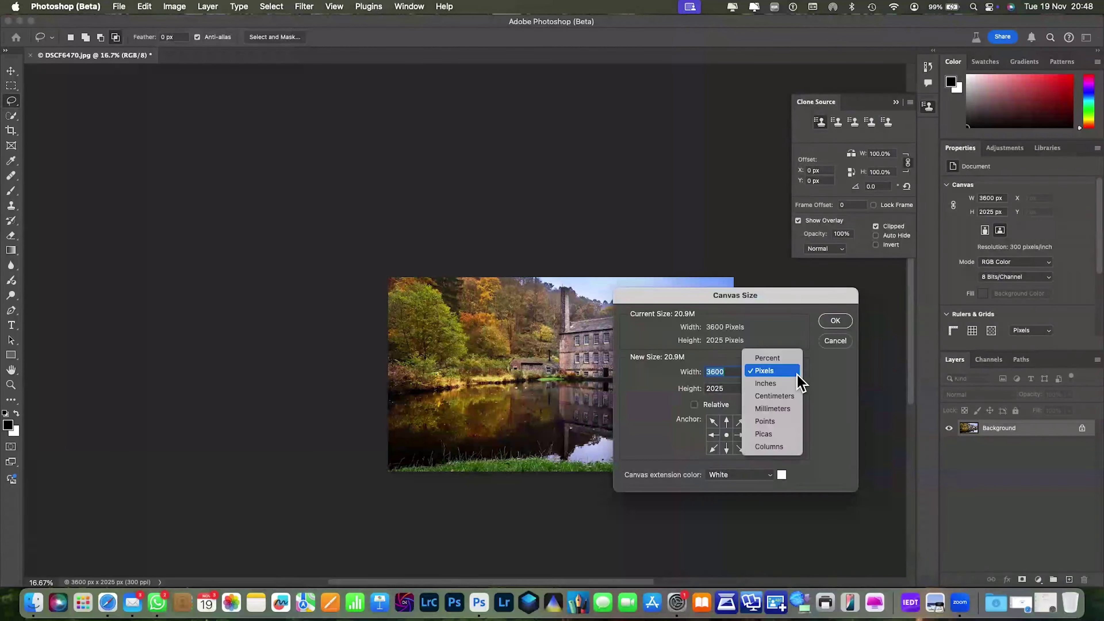
left_click(782, 410)
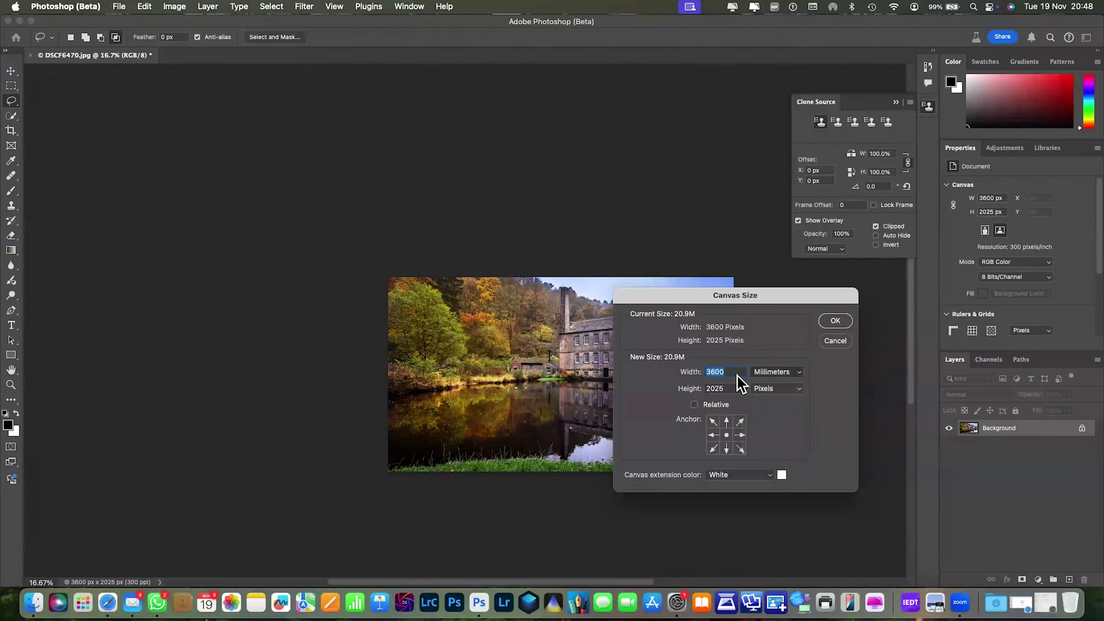
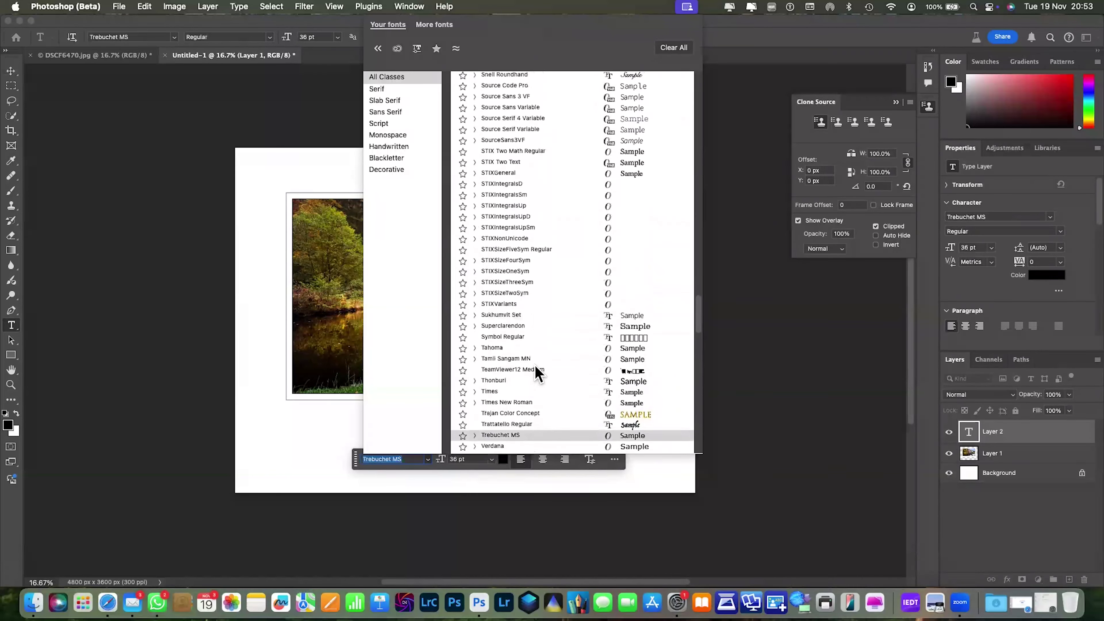
- Set the Gibson Mill caption's font to SourceSans3VF ExtraLight Italic
scroll(536, 371, "up", 2)
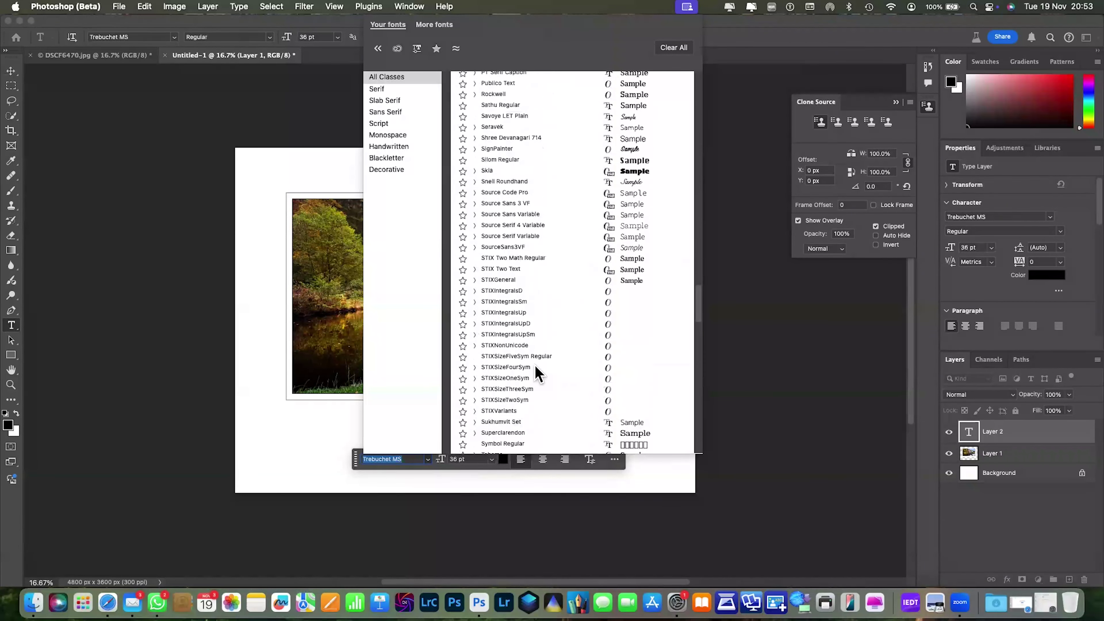
scroll(537, 372, "up", 1)
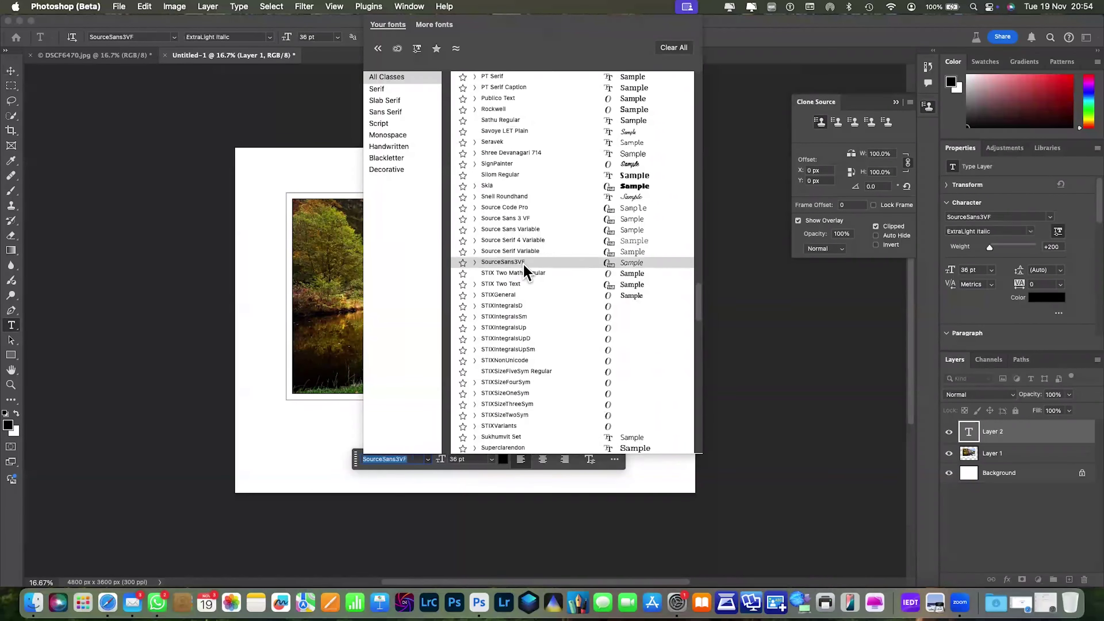
left_click(520, 264)
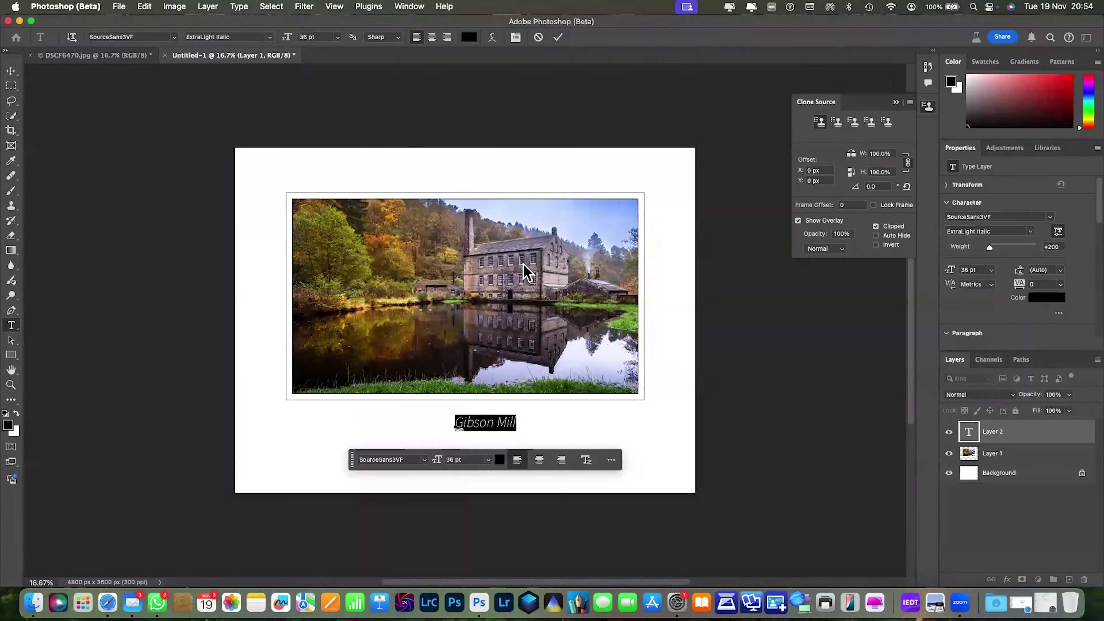
- Move the Gibson Mill caption so it is centred just below the framed photo, and deselect it
left_click(11, 71)
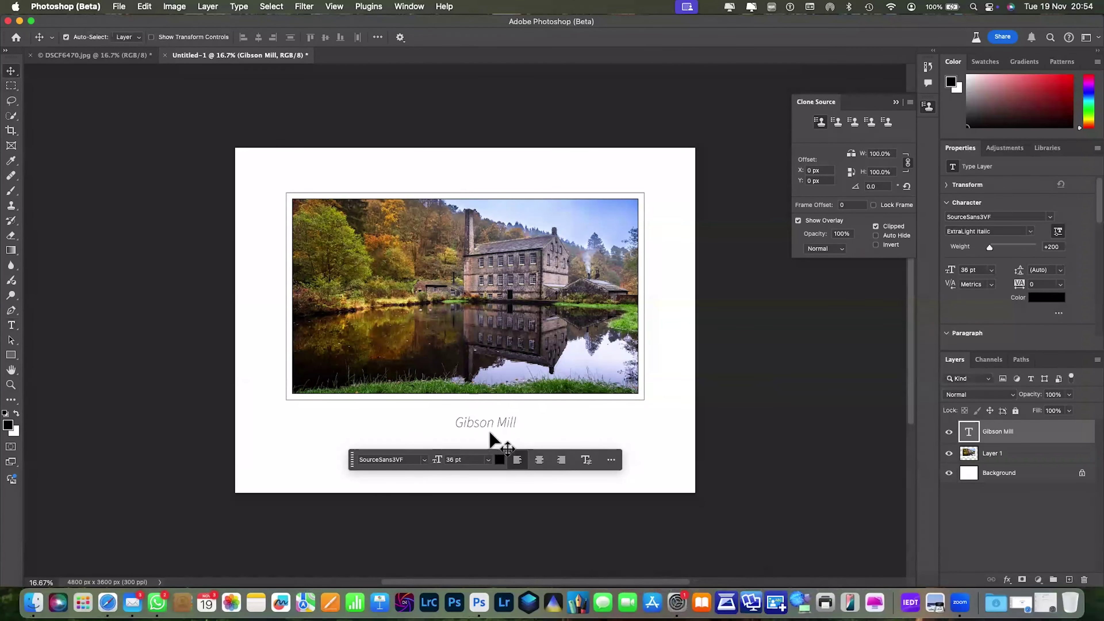
left_click_drag(482, 425, 459, 423)
left_click(753, 445)
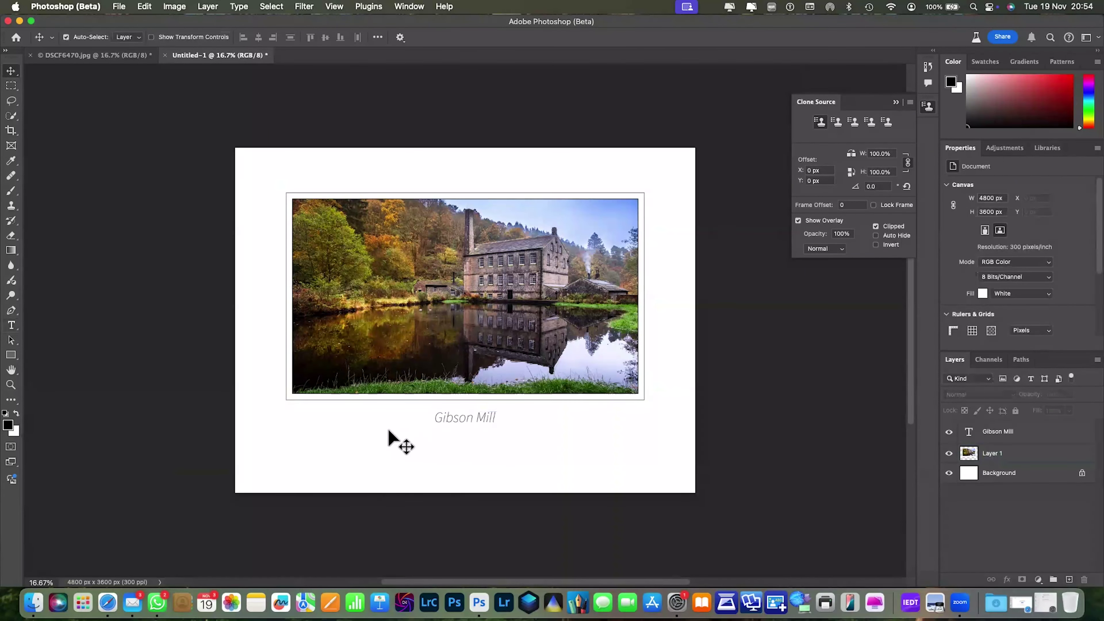
- Flatten the caption, photo and white background layers into a single background layer
left_click(1007, 434)
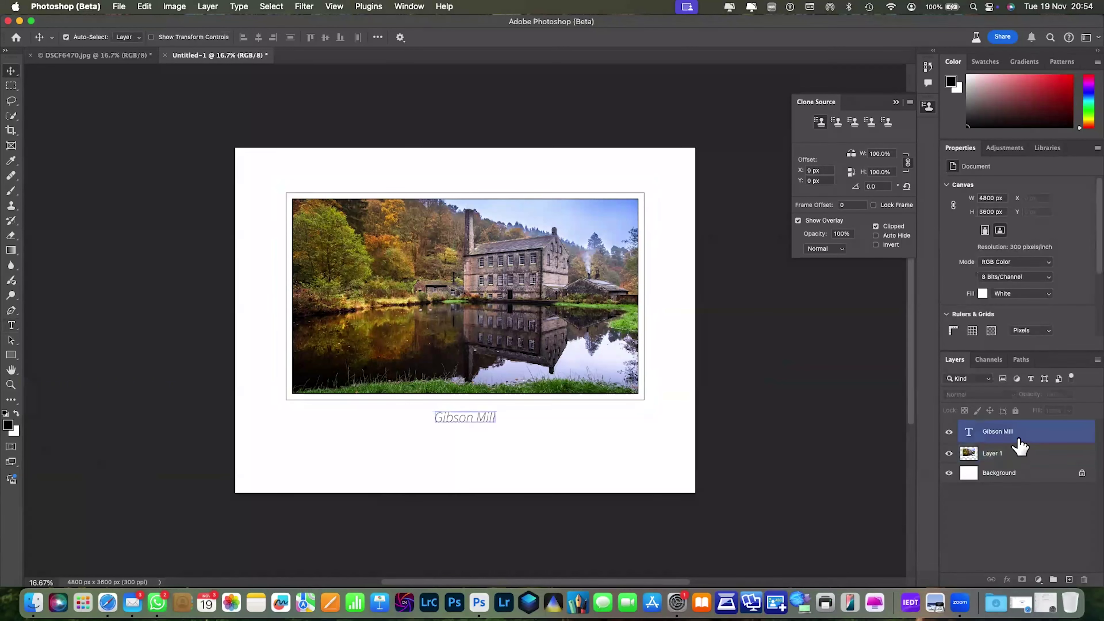
left_click(1005, 486)
left_click(995, 453)
left_click(988, 435)
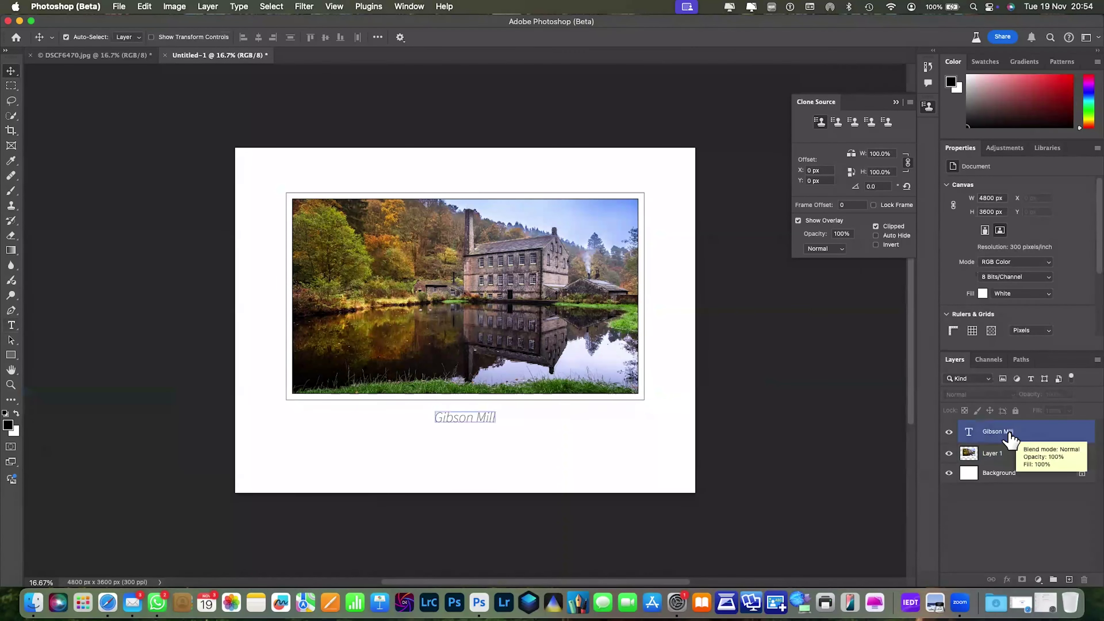
left_click(207, 6)
left_click(264, 463)
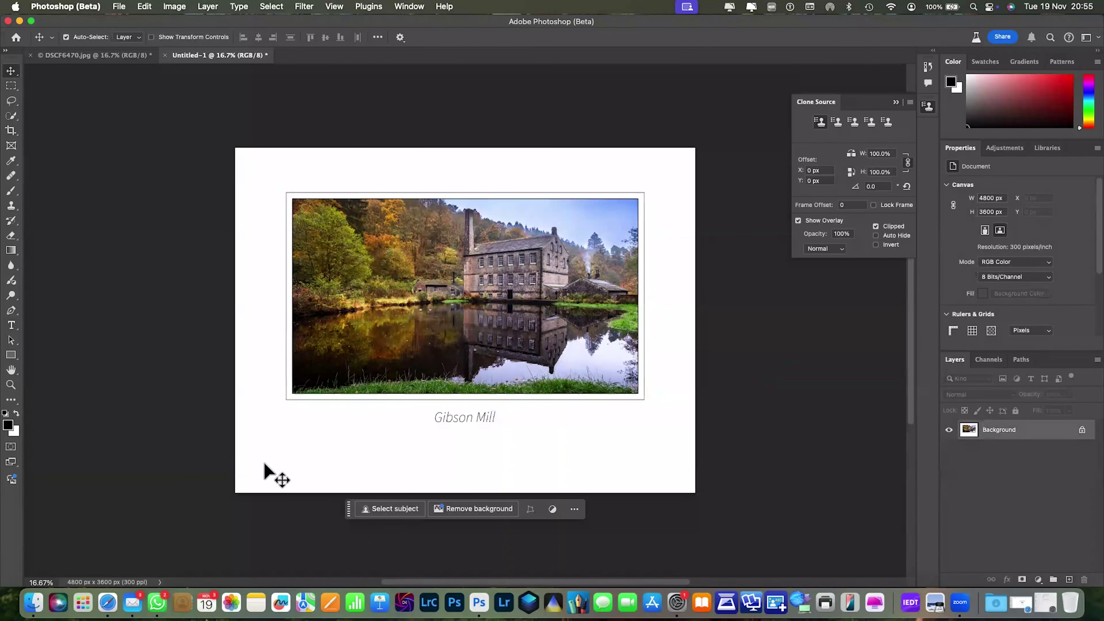